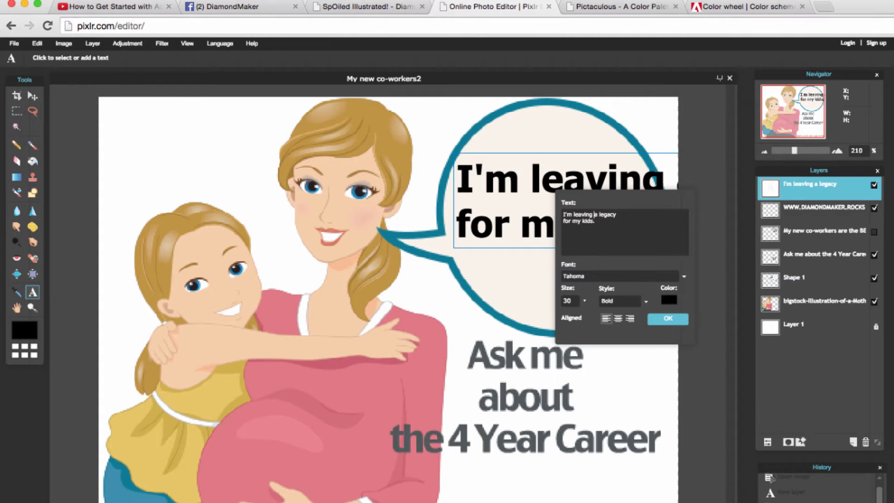
- Put "a legacy" on its own line in the speech bubble text and set the font size to 26
key("Return")
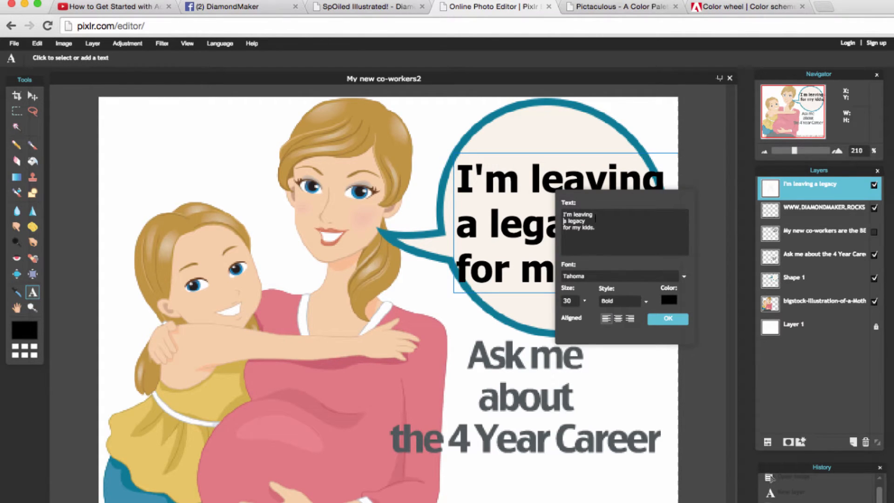
left_click(577, 301)
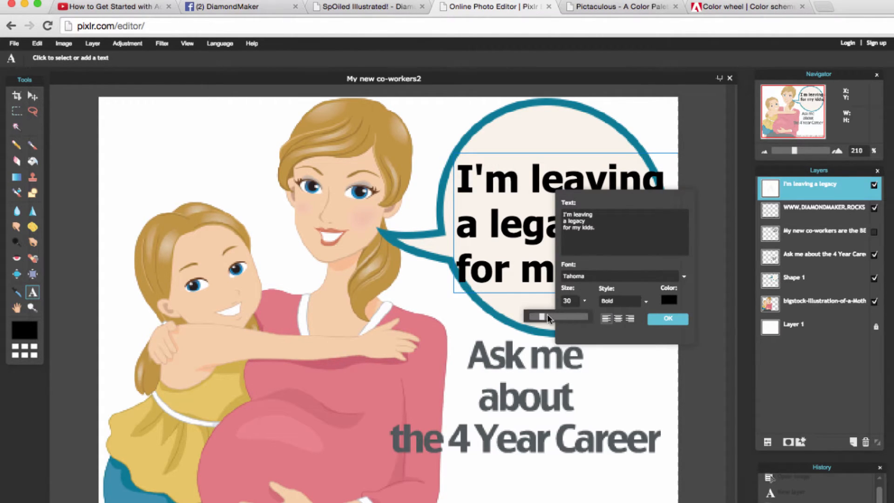
left_click_drag(541, 316, 538, 318)
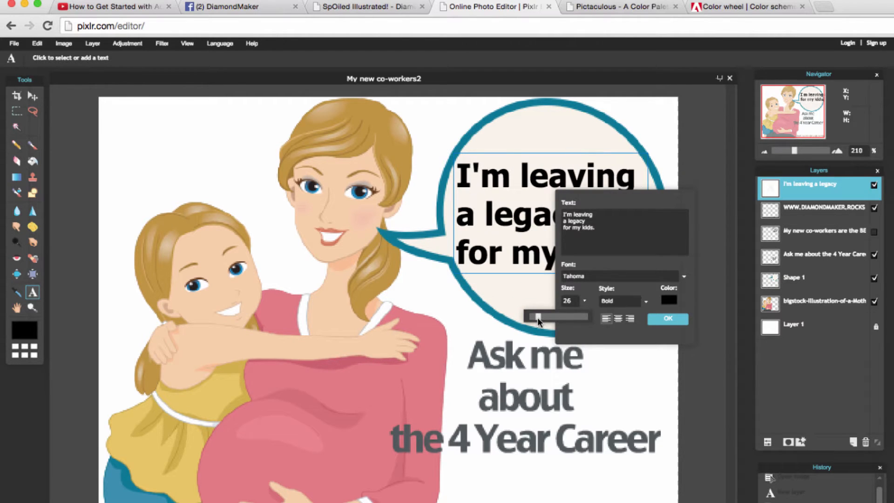
- Recolor the speech bubble text to grey #4f5759, sampled from the "Ask me about the 4 Year Career" text, and accept the text edit
left_click(668, 301)
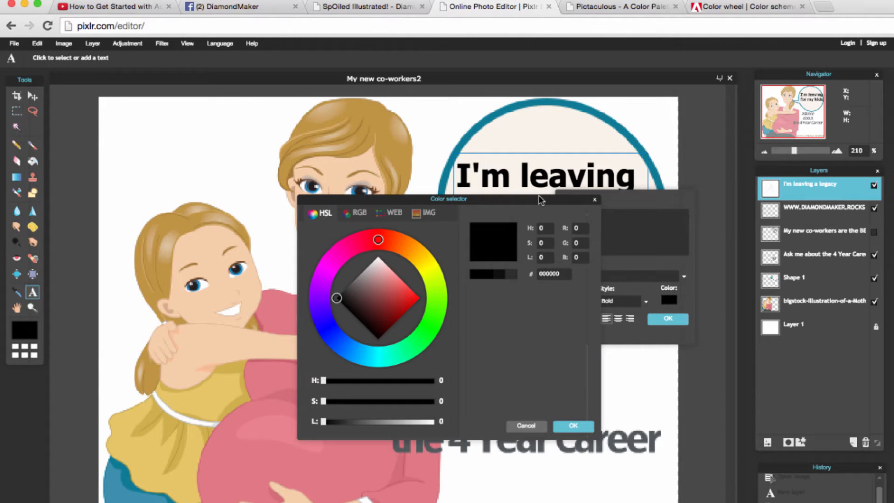
left_click_drag(539, 197, 772, 266)
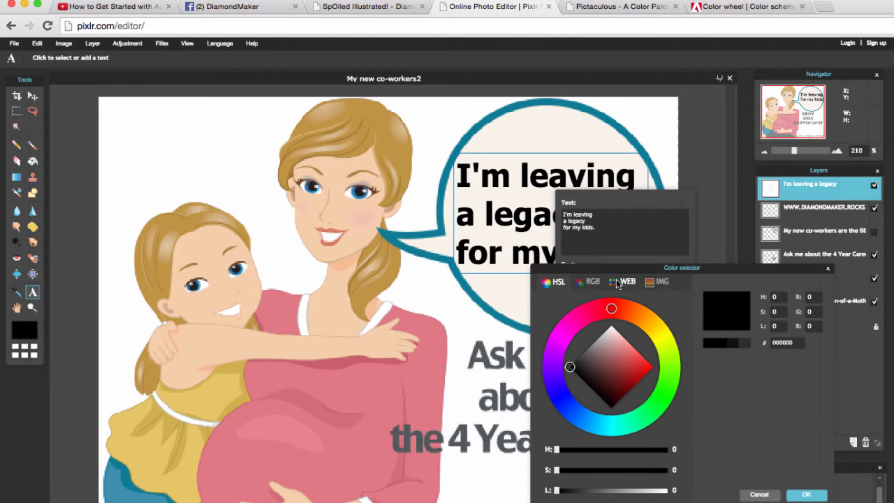
left_click(492, 431)
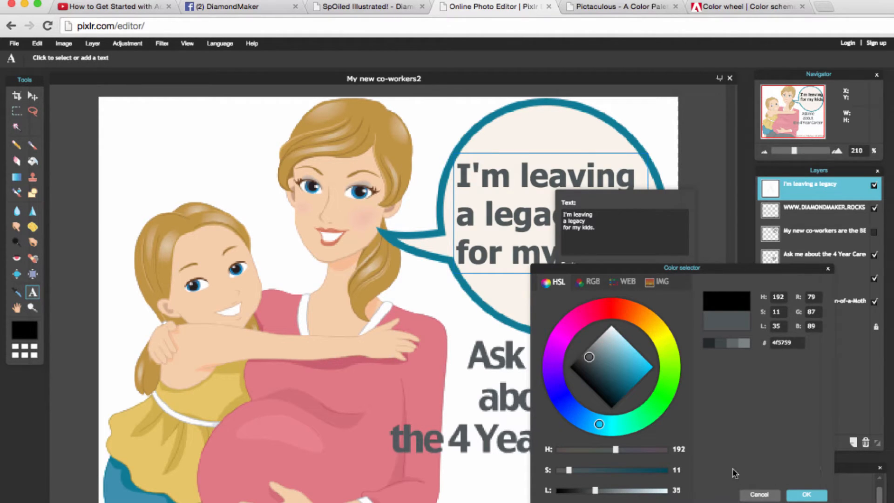
left_click(806, 496)
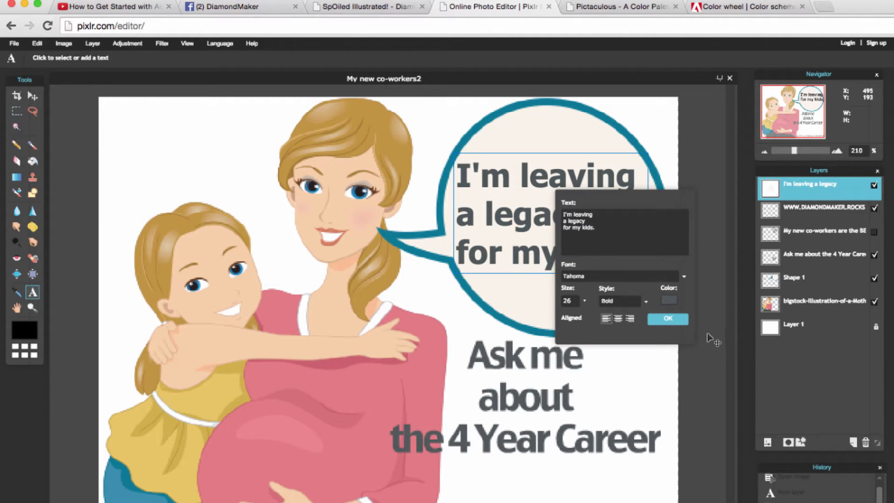
left_click(676, 321)
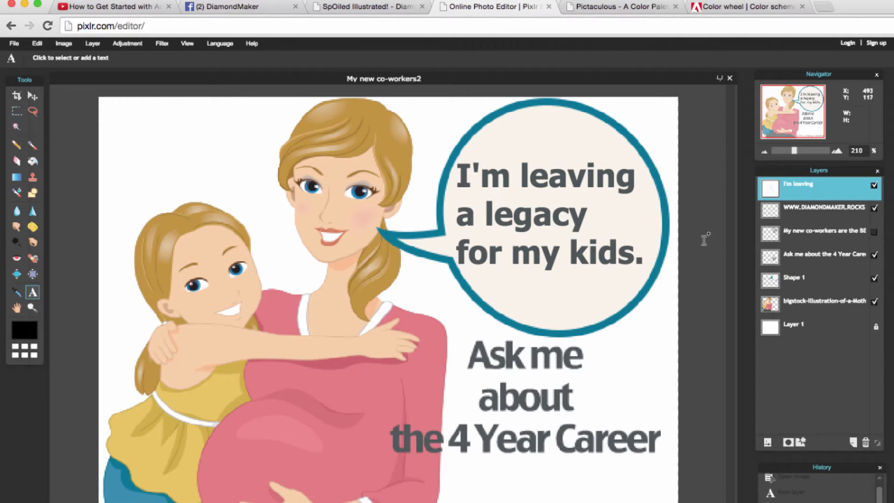
- Center-align the "I'm leaving a legacy for my kids." text and move it slightly right to sit centered in the speech bubble
left_click(627, 201)
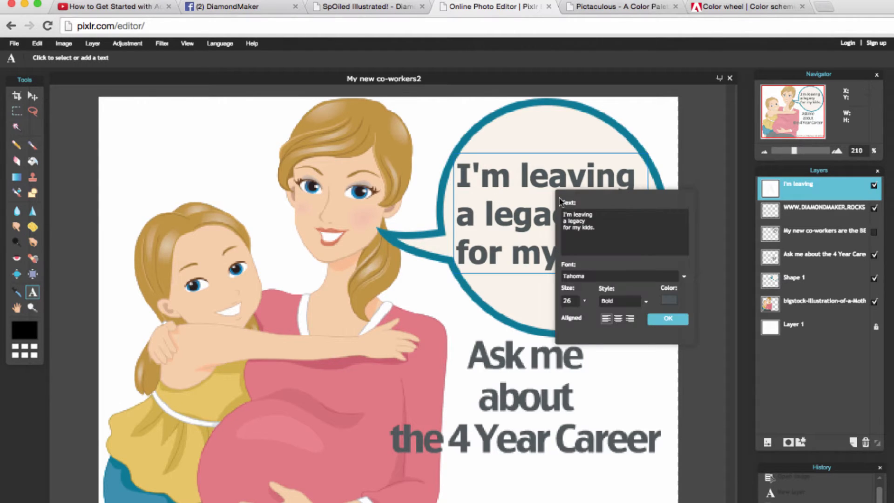
left_click(619, 318)
left_click(681, 320)
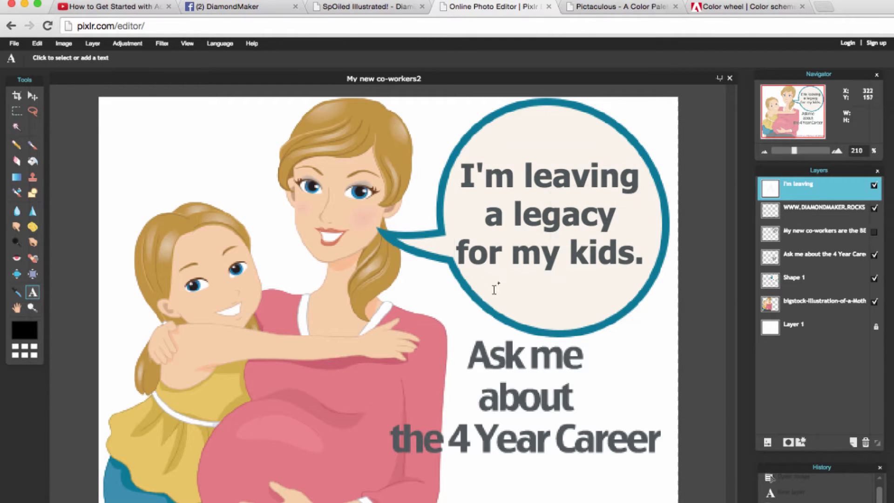
left_click(32, 95)
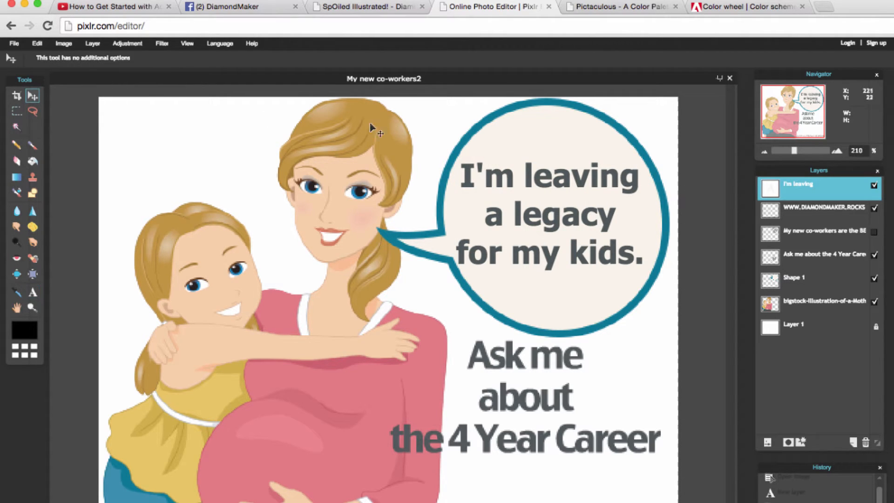
left_click_drag(530, 185, 537, 185)
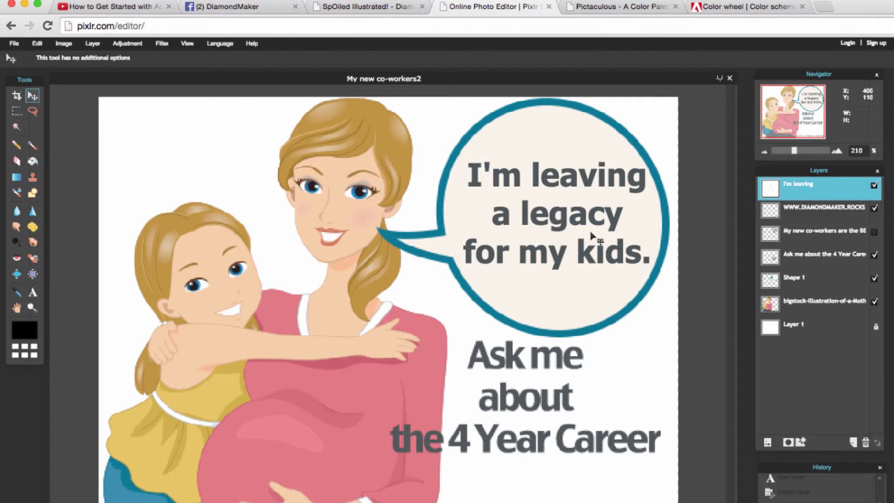
- Save the image to the computer as "My new co-workers2" in PXD (Layered Pixlr image) format, in the SpOiled Life Illustrated folder
left_click(14, 43)
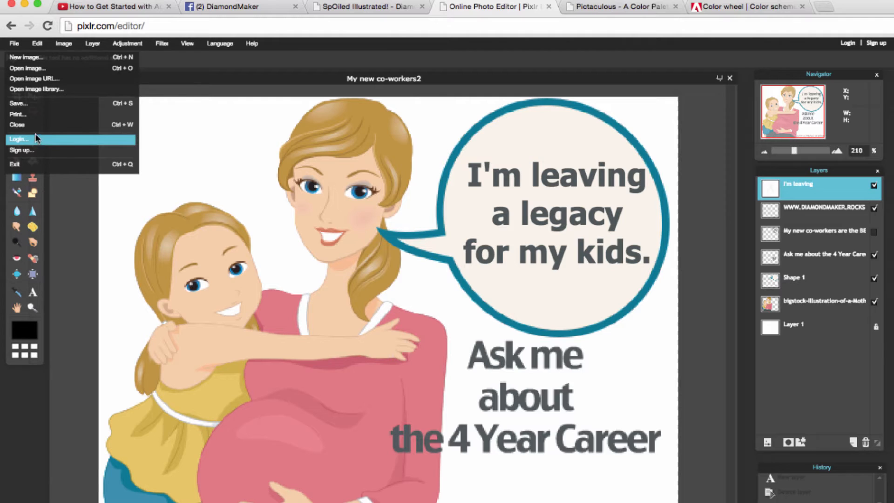
left_click(37, 103)
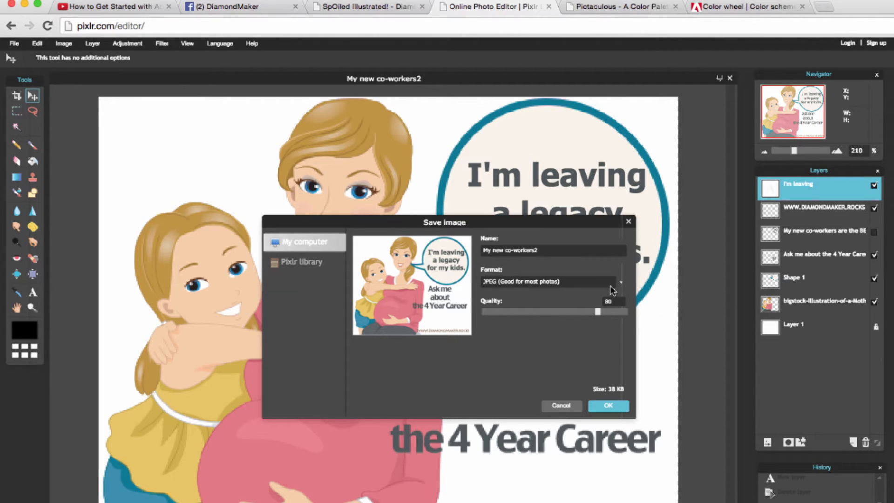
left_click(569, 283)
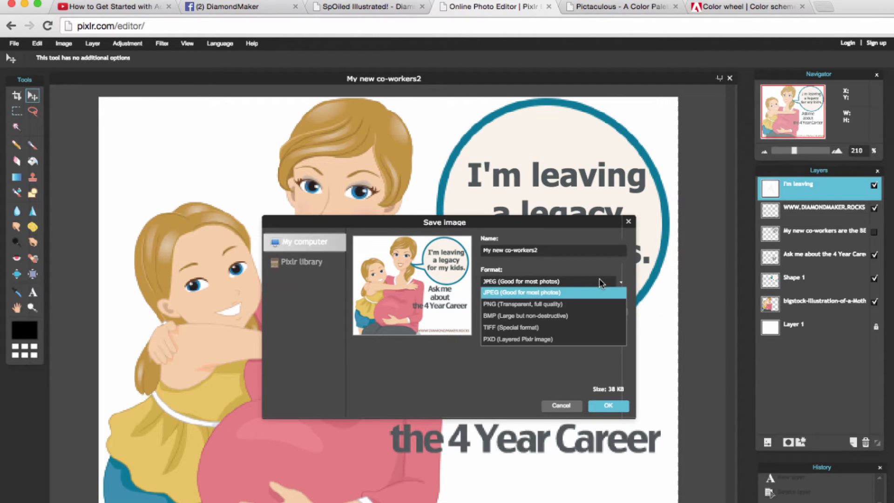
left_click(573, 340)
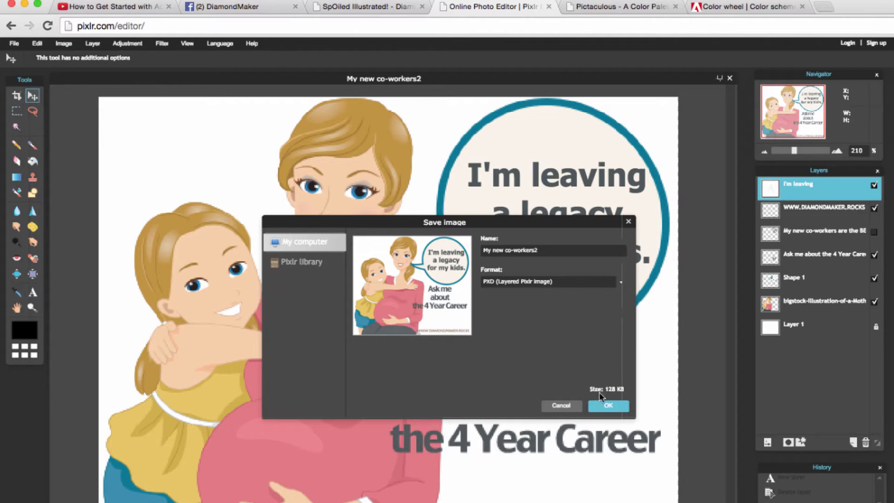
left_click(611, 404)
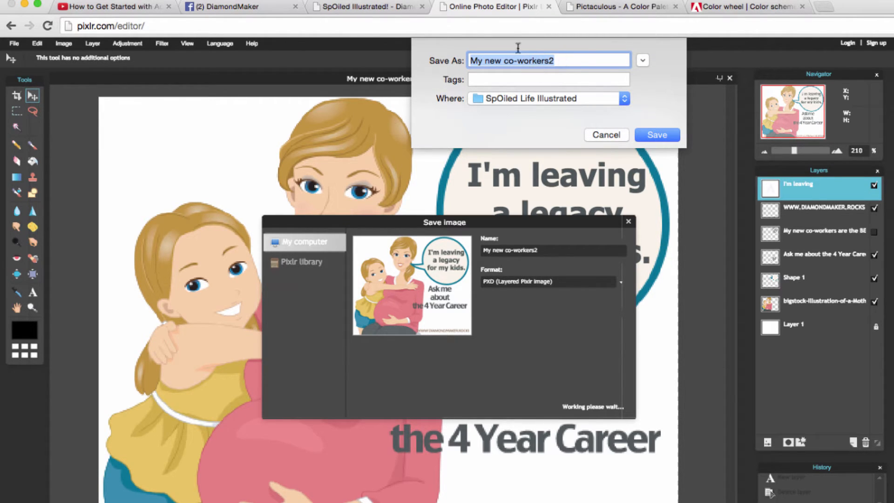
left_click(648, 136)
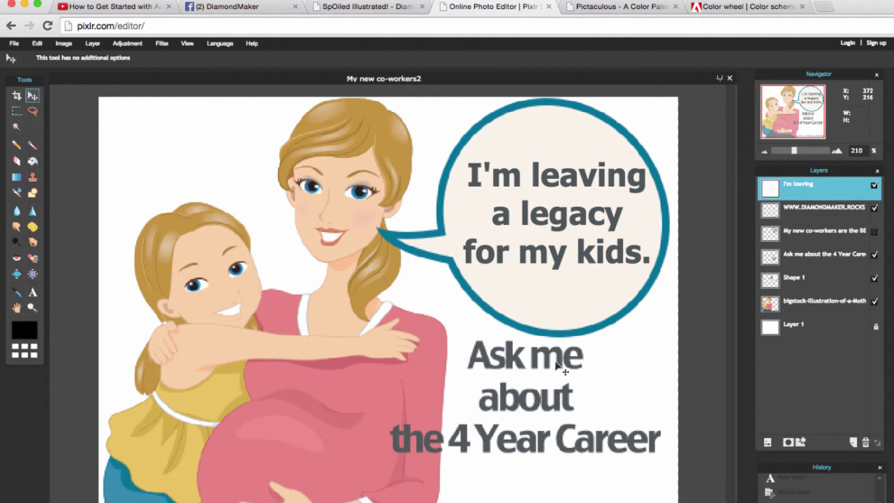
- Switch to Photoshop and stretch the Shape 1 speech bubble downward with the Scale transform
key("super+Tab")
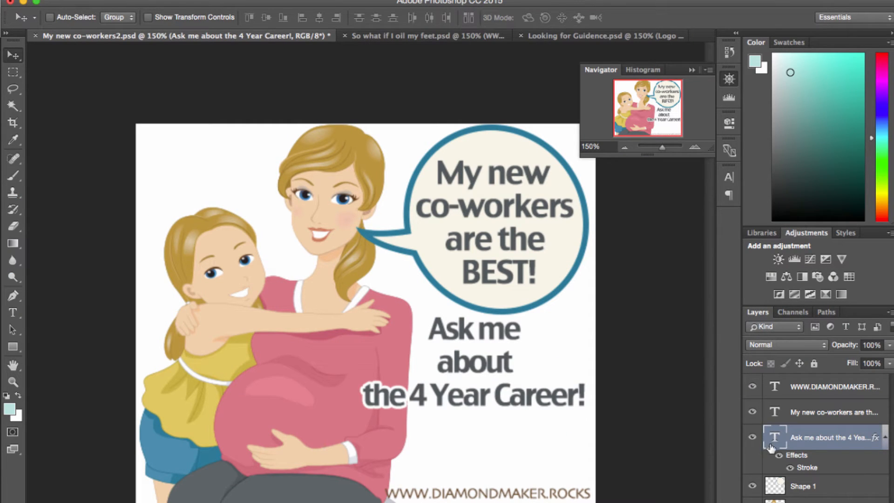
left_click(783, 486)
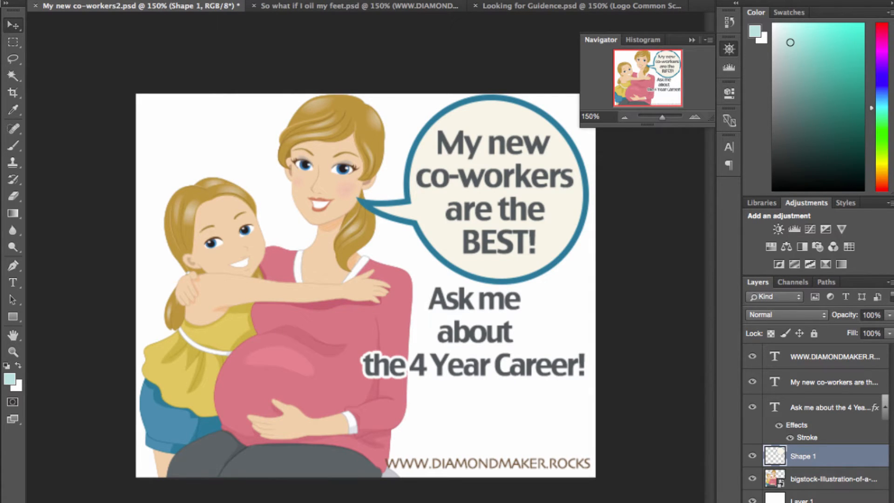
left_click(147, 0)
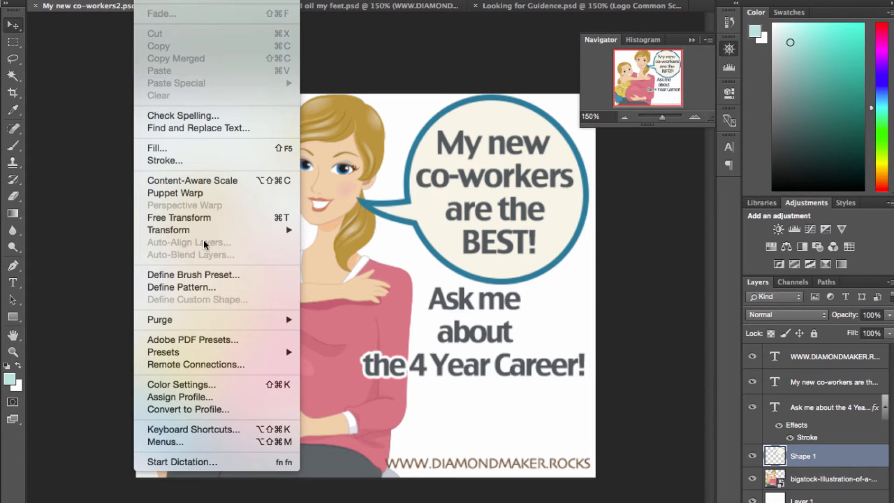
mouse_move(204, 232)
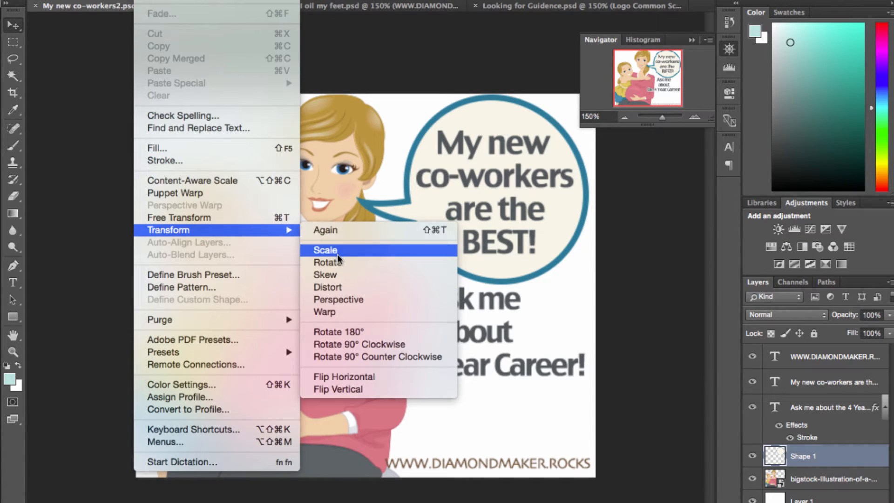
left_click(334, 250)
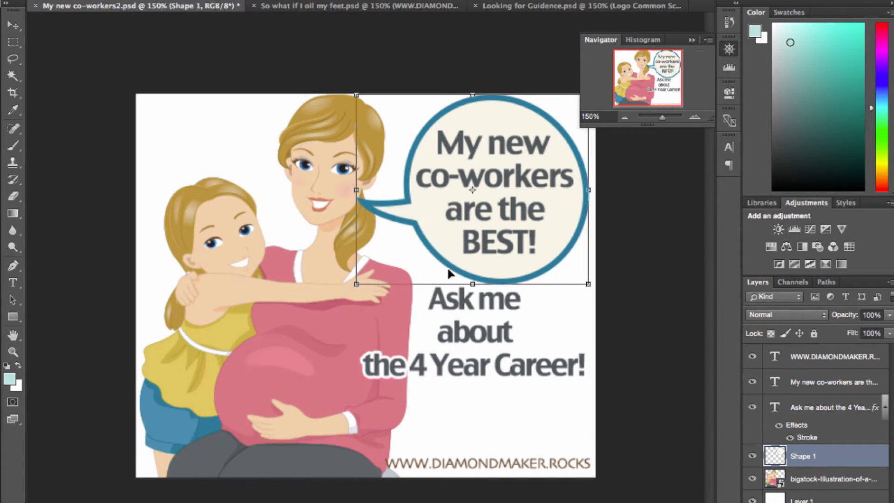
left_click_drag(473, 281, 473, 318)
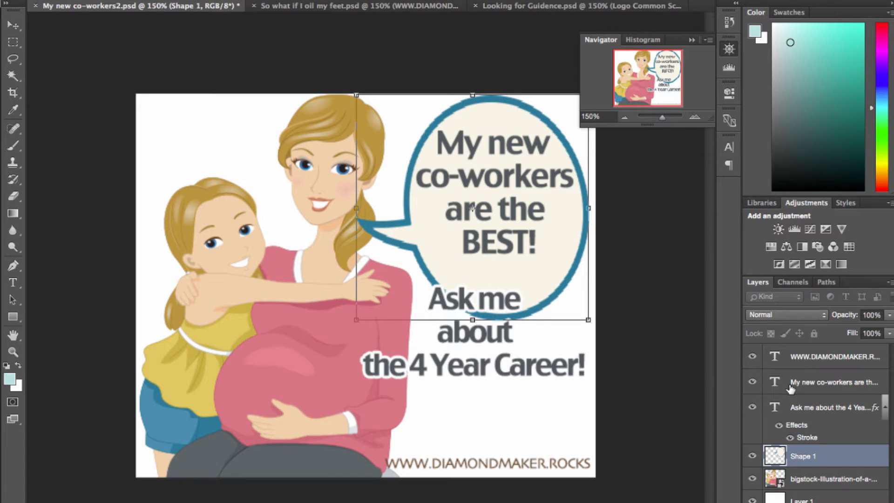
key("Return")
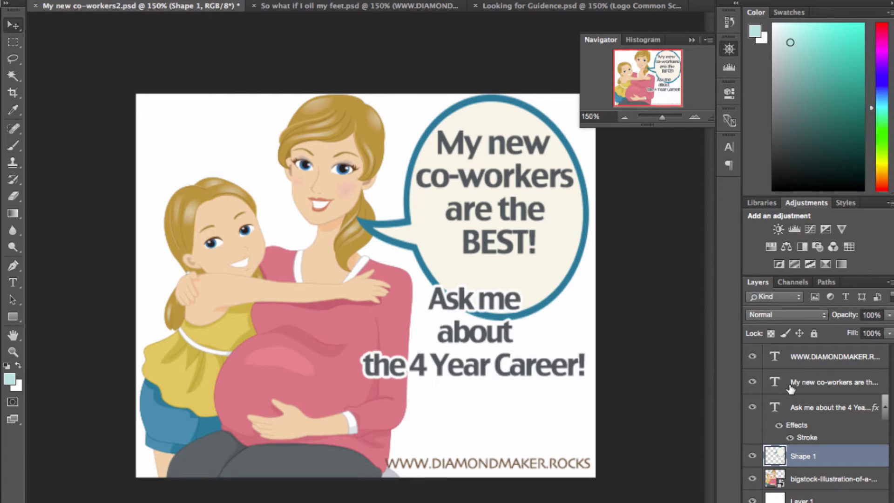
- Move the "Ask me about the 4 Year Career!" text below the stretched bubble and the "My new co-workers are the BEST!" text lower inside it
left_click(793, 414)
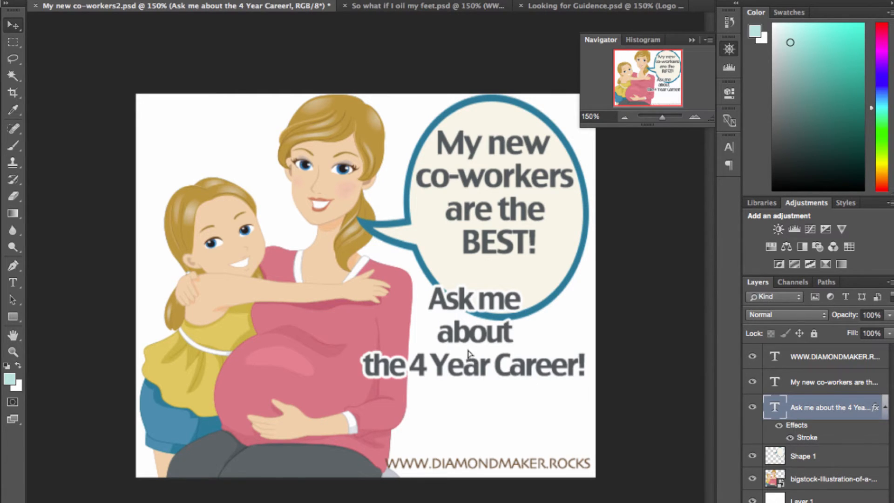
left_click_drag(467, 354, 467, 389)
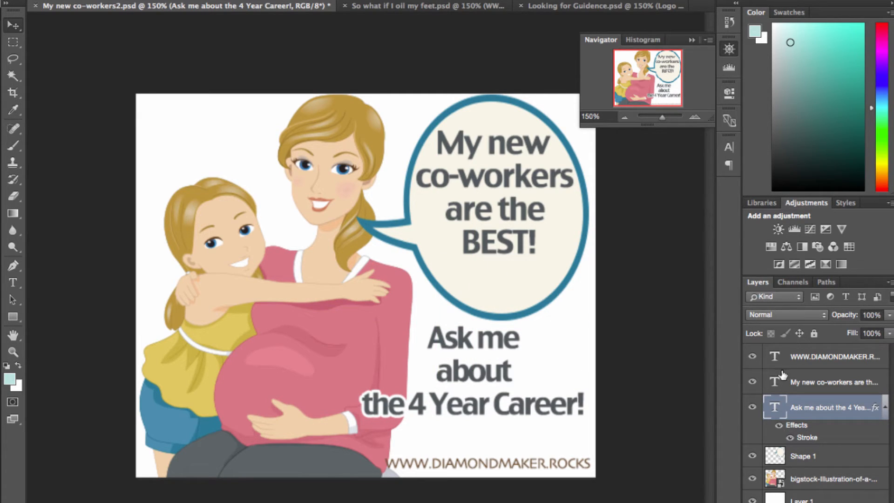
left_click(775, 384)
double_click(775, 385)
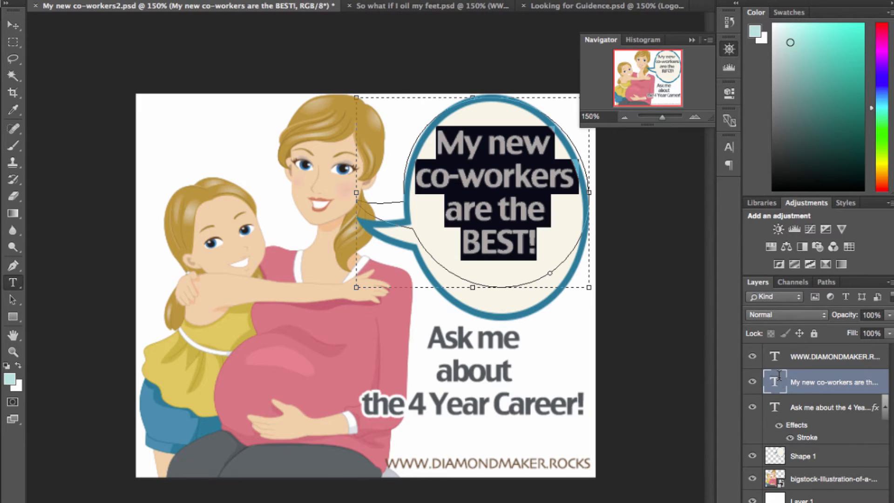
left_click(541, 244)
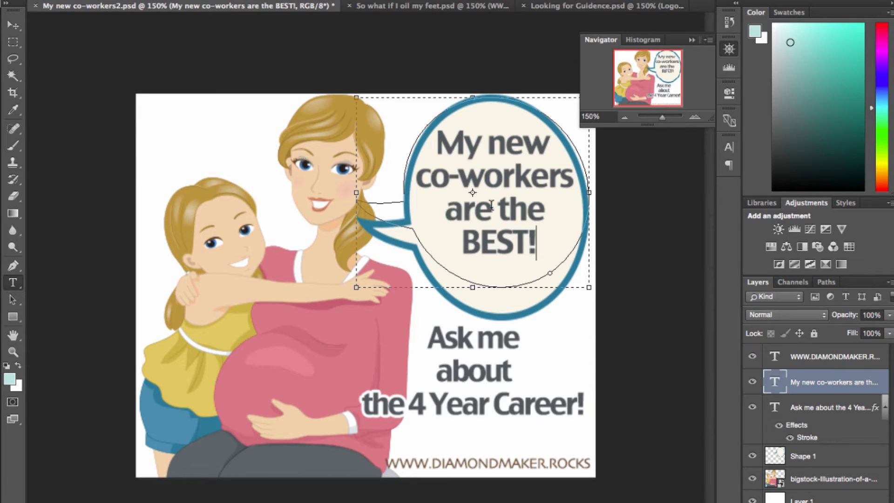
left_click(13, 25)
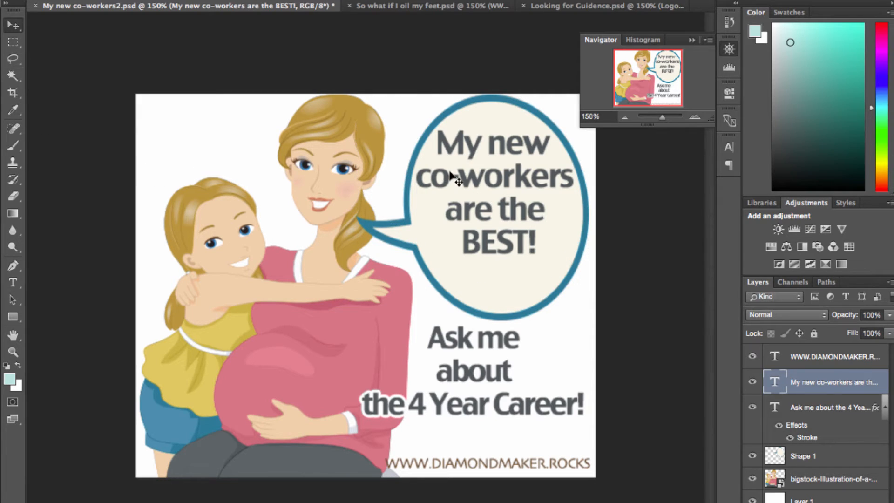
left_click_drag(451, 174, 451, 189)
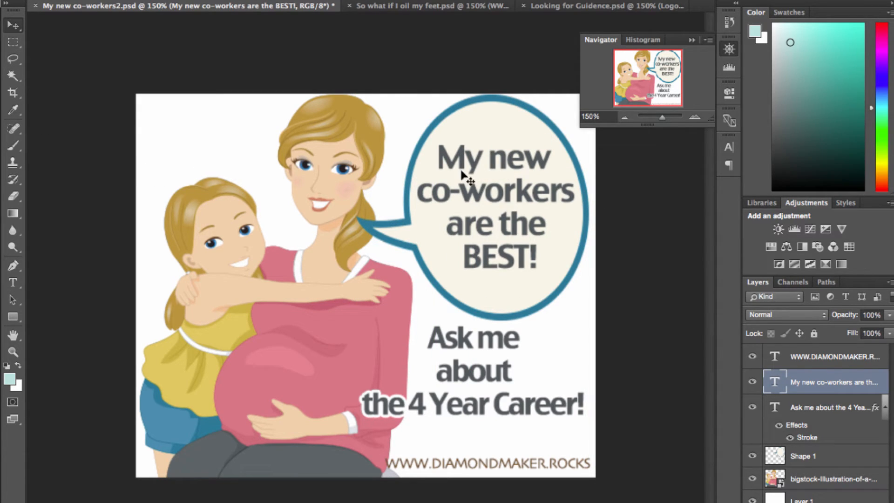
- Select the "My new co-workers are the BEST!" text, float the character and paragraph settings above it, and set its font size to 24 pt
double_click(774, 382)
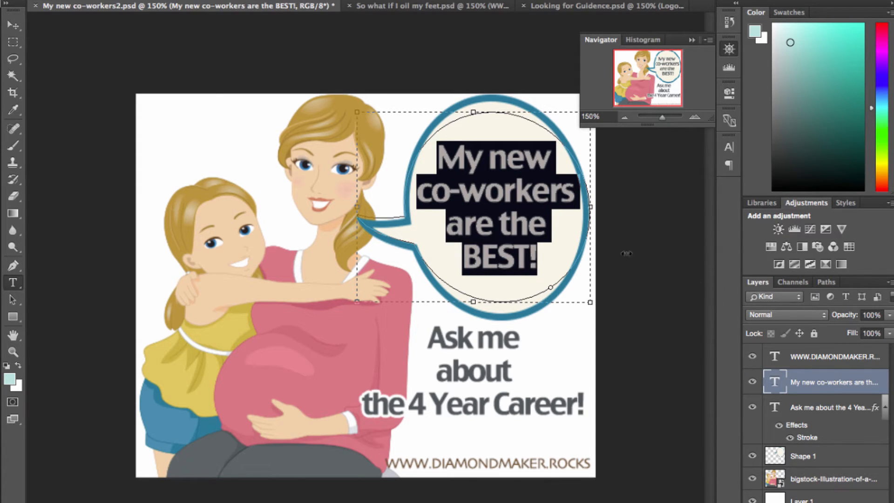
left_click(411, 0)
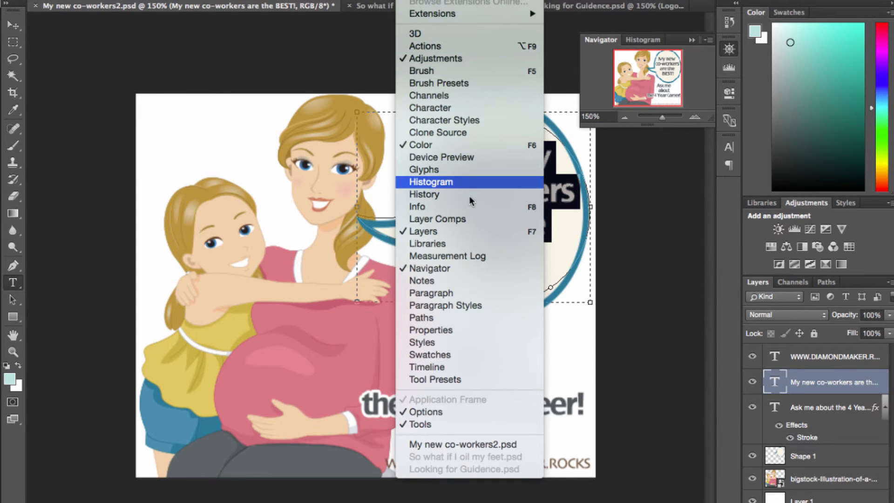
left_click(464, 292)
left_click_drag(656, 141, 655, 34)
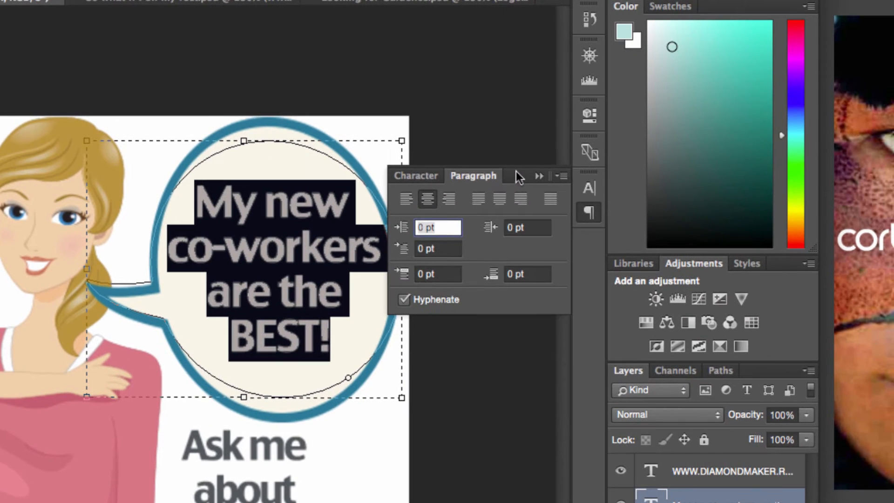
left_click_drag(526, 35, 512, 30)
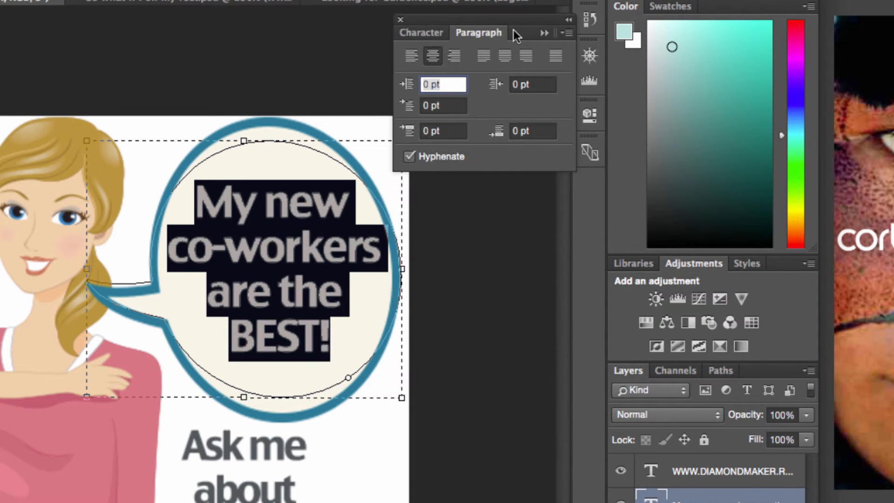
left_click(418, 32)
left_click(485, 83)
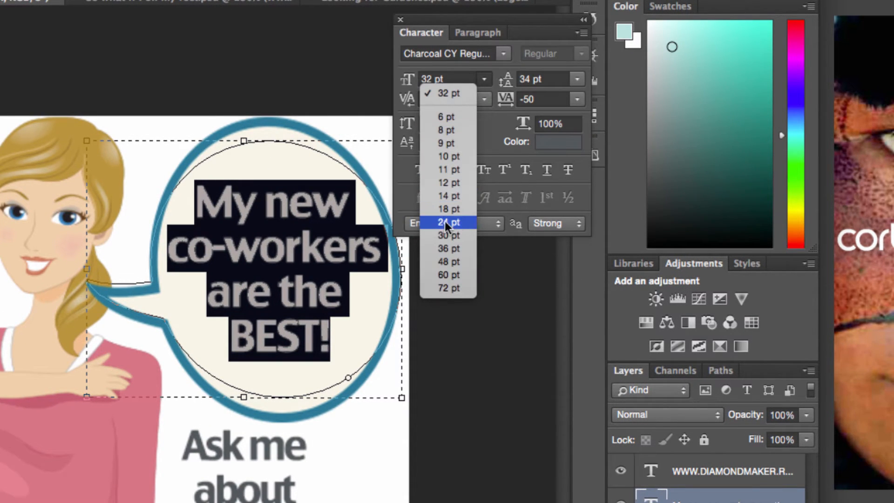
left_click(459, 222)
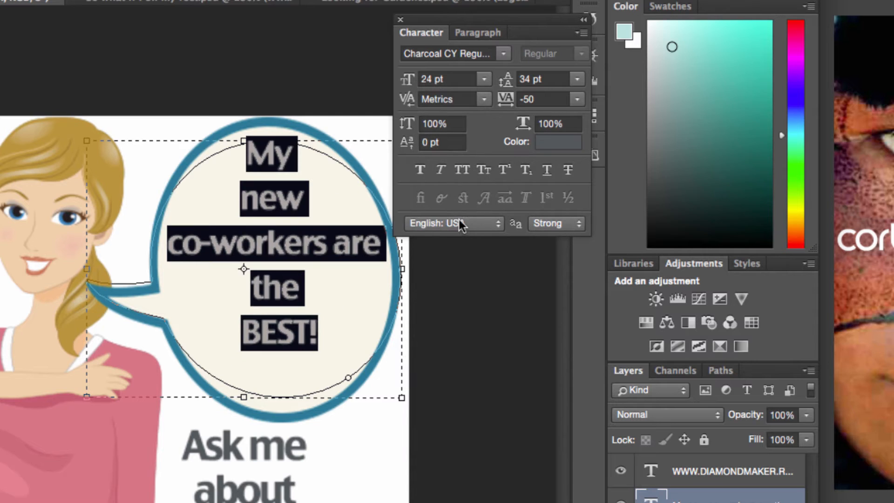
- Set the leading of the "My new co-workers are the BEST!" text to Auto and its tracking to 0
left_click(578, 80)
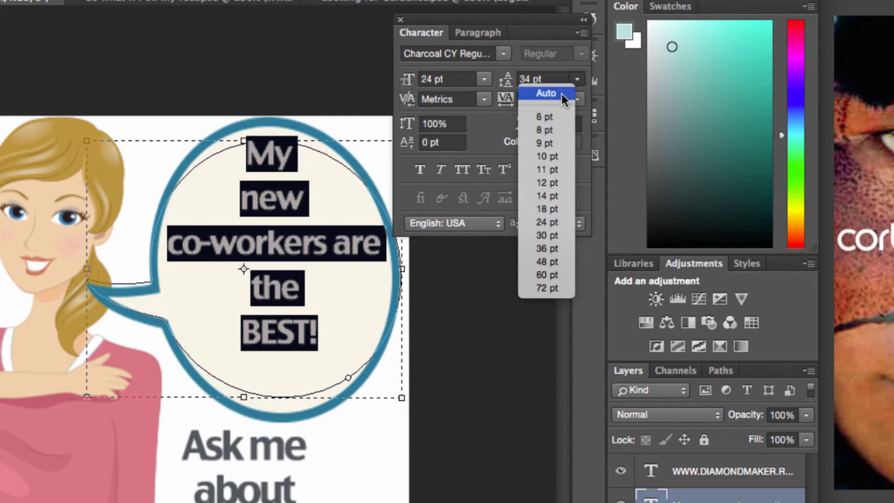
left_click(561, 94)
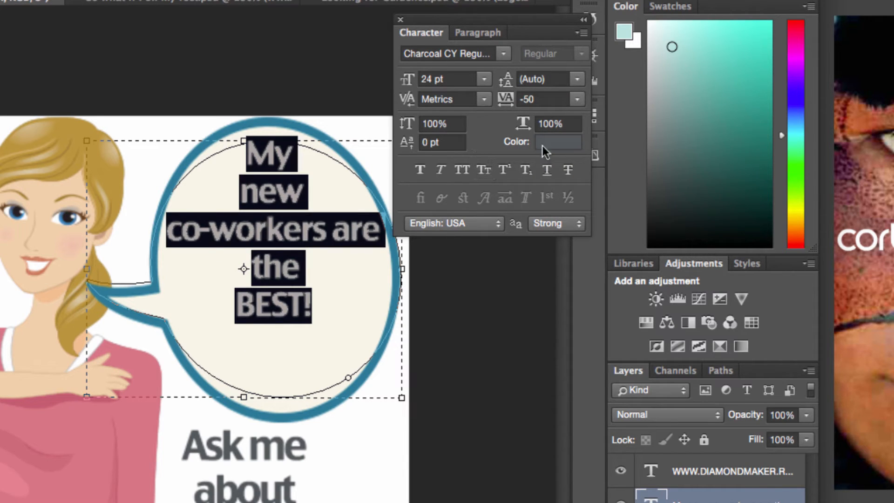
left_click(484, 79)
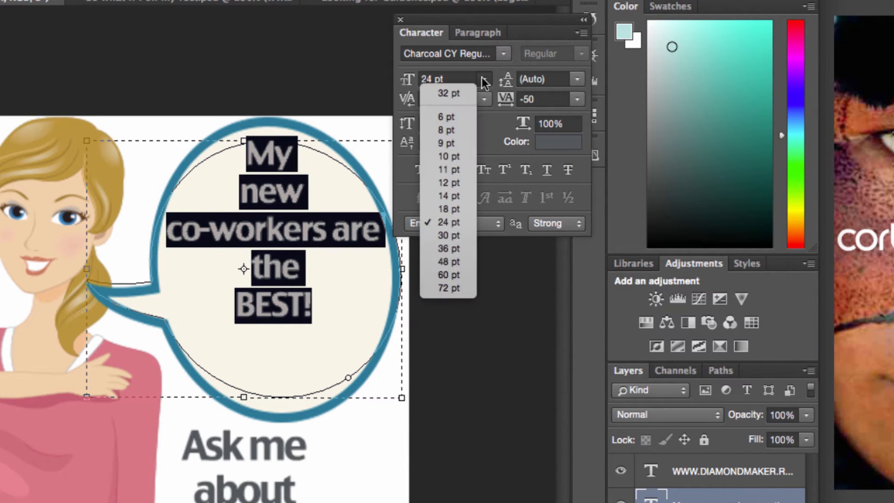
left_click(523, 127)
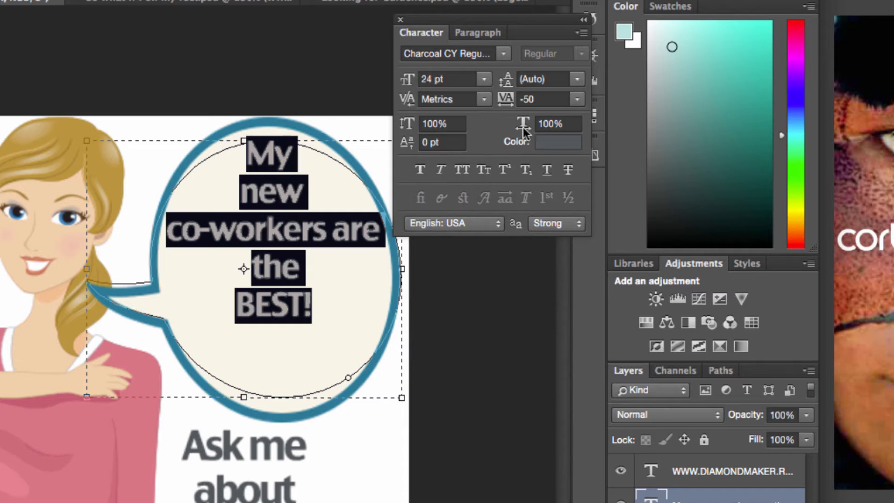
left_click(570, 102)
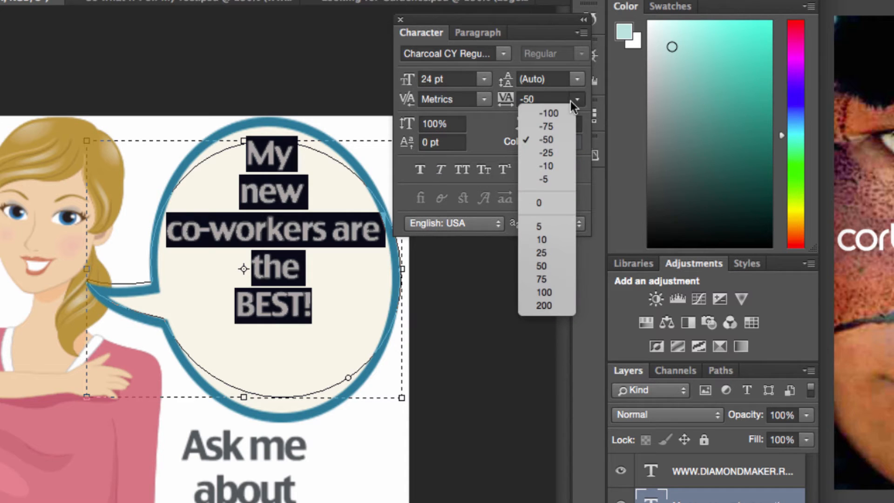
left_click(545, 202)
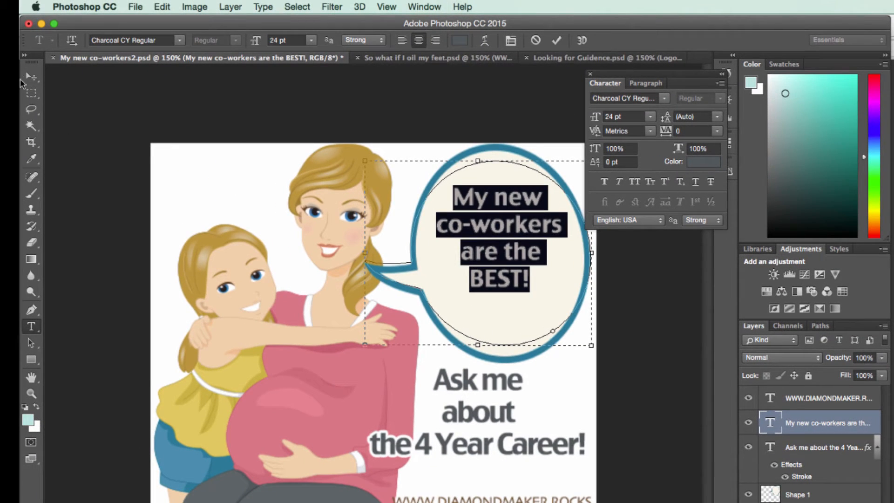
left_click(31, 77)
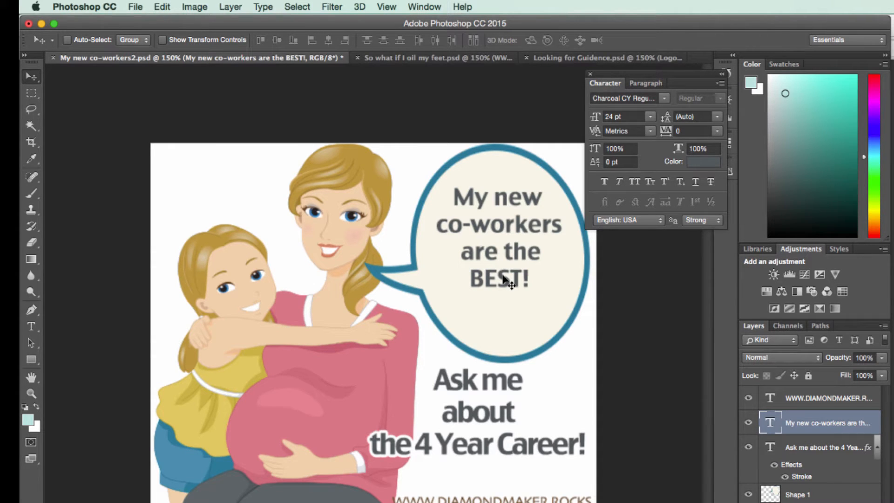
- Examine the file formats and options offered for saving the image under a new name, without saving it
left_click(135, 7)
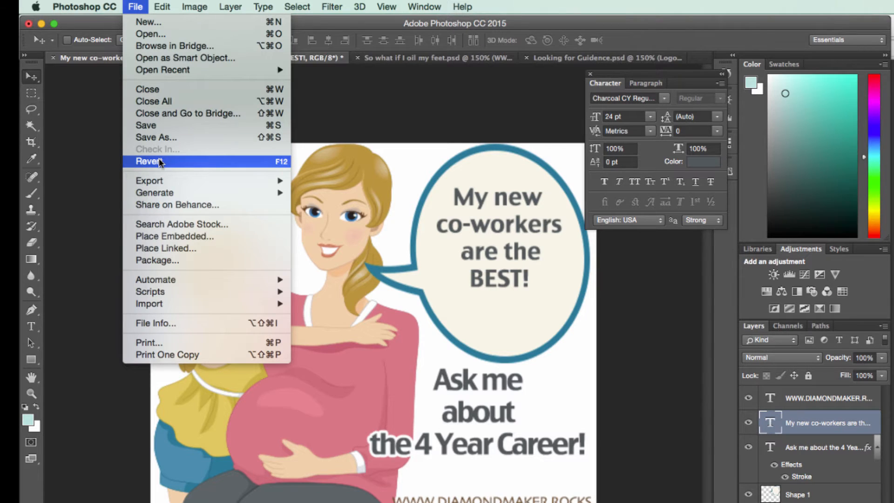
left_click(169, 138)
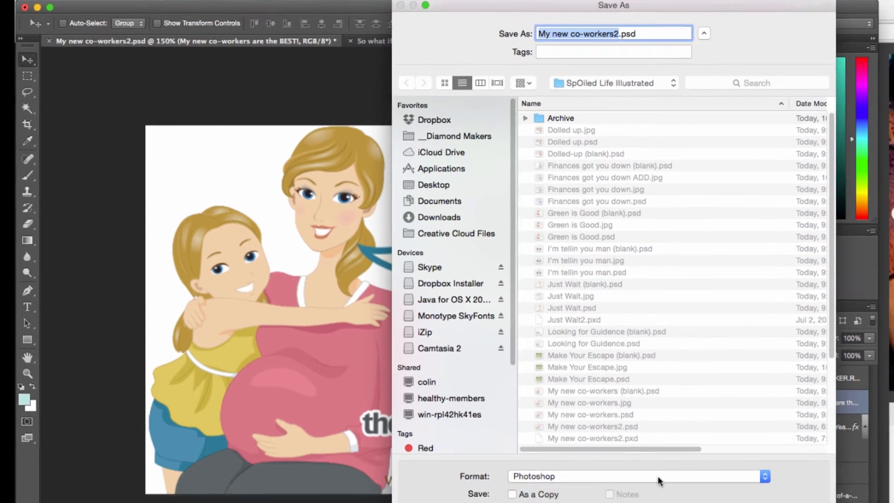
left_click(670, 497)
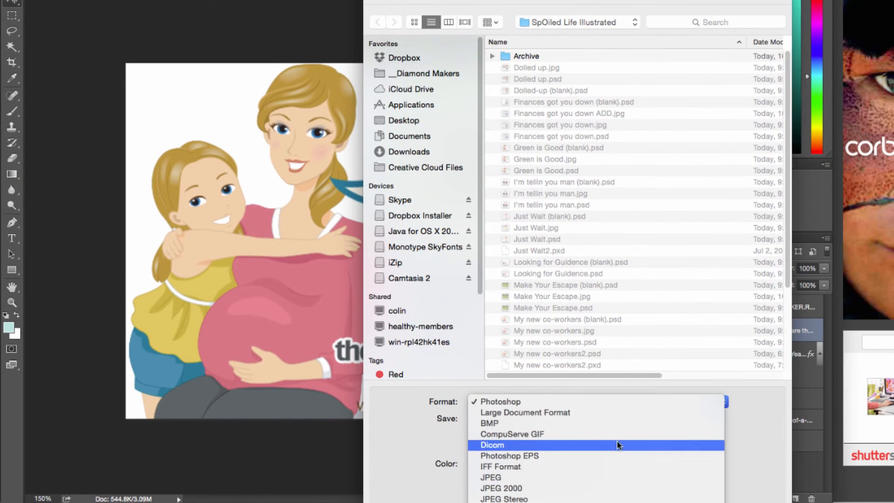
scroll(614, 460, "down", 3)
scroll(614, 464, "down", 3)
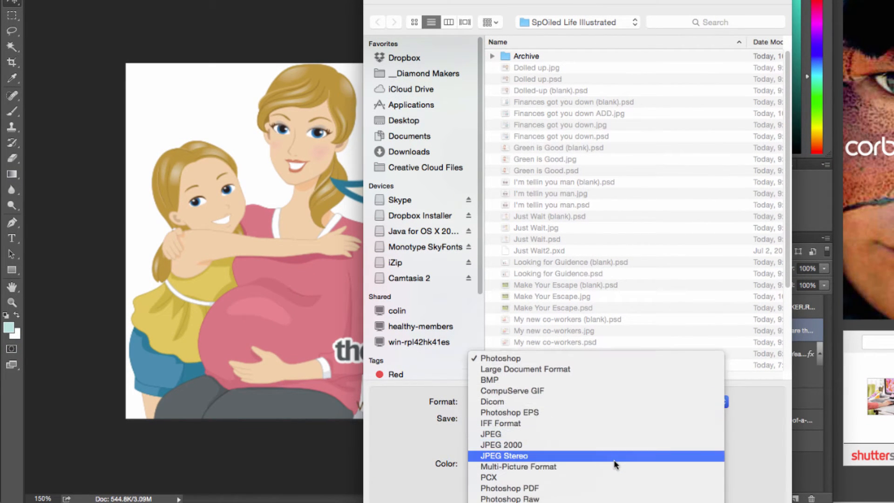
scroll(615, 463, "down", 4)
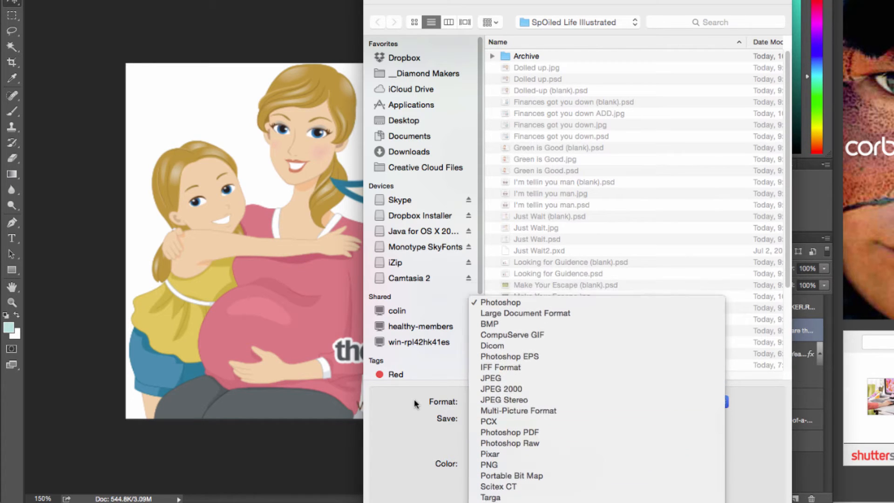
left_click(436, 403)
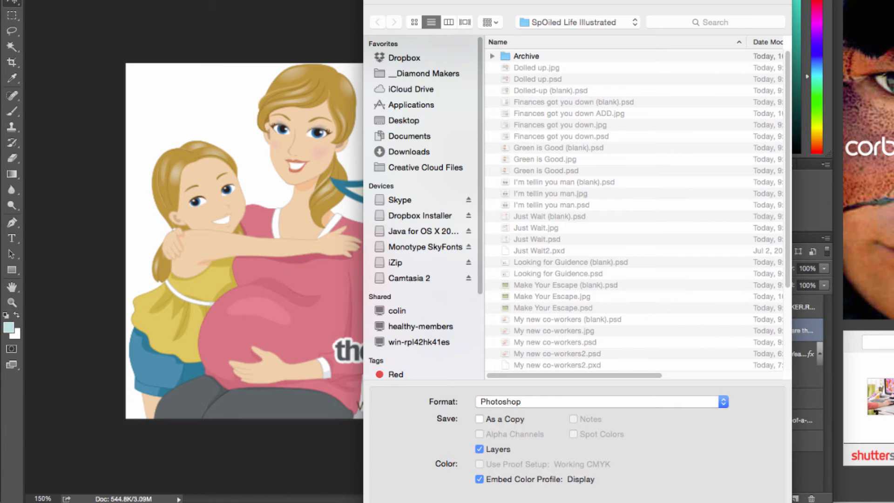
key("Escape")
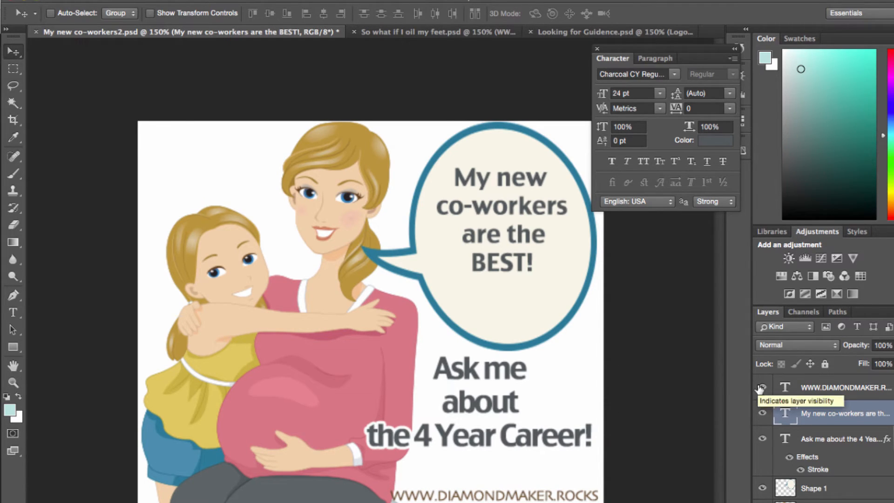
- Look at the Pixlr version of the artwork, return to Photoshop, and view the other open speech-bubble documents through to Looking for Guidence.psd
key("super+Tab")
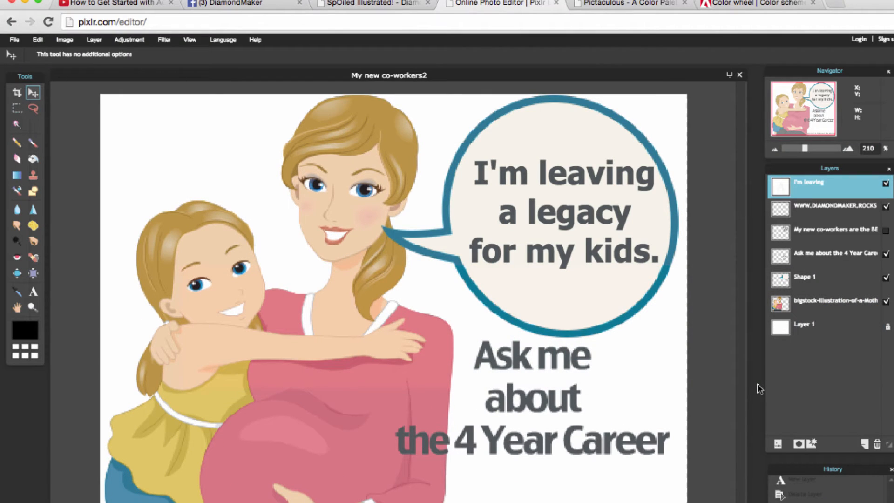
key("super+Tab")
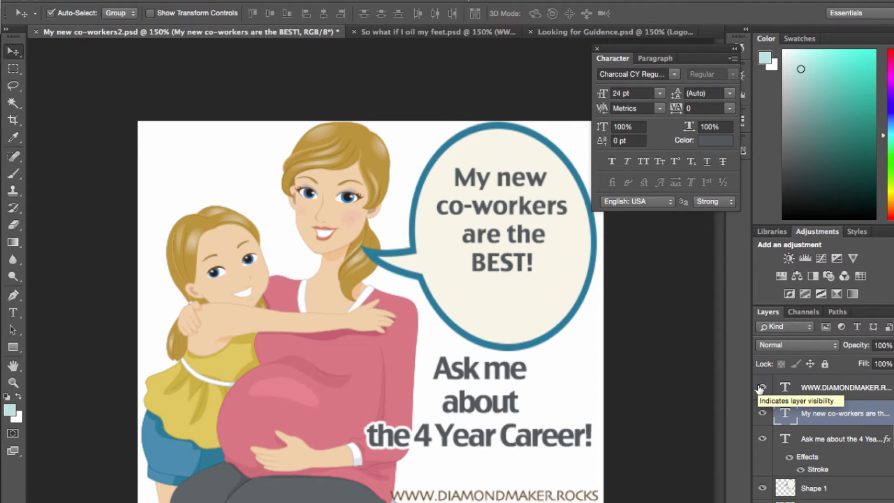
key("ctrl+Tab")
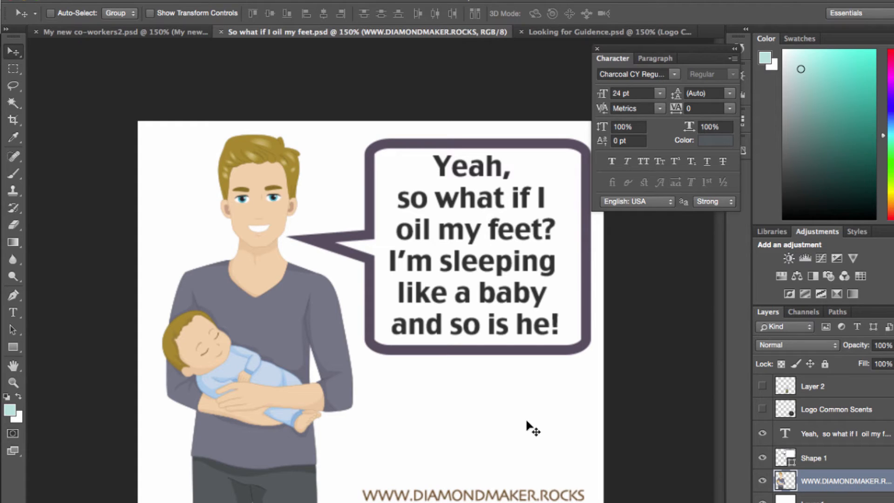
key("super")
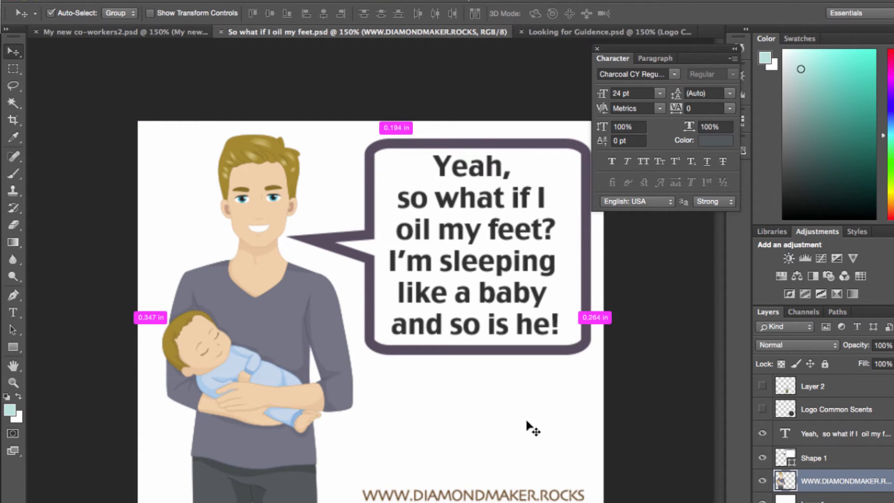
key("ctrl+Tab")
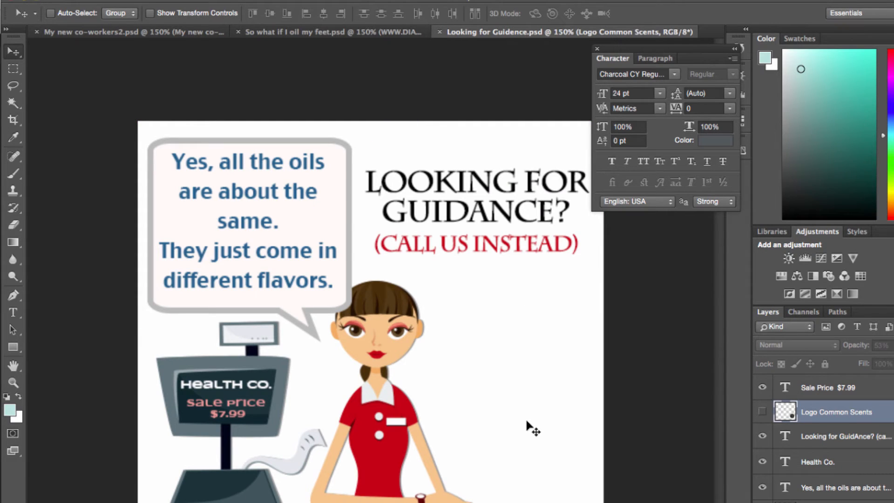
- Collapse the floating text settings clear of the artwork and view the font choices for the "Looking for Guidance? (call us instead)" text
left_click(735, 50)
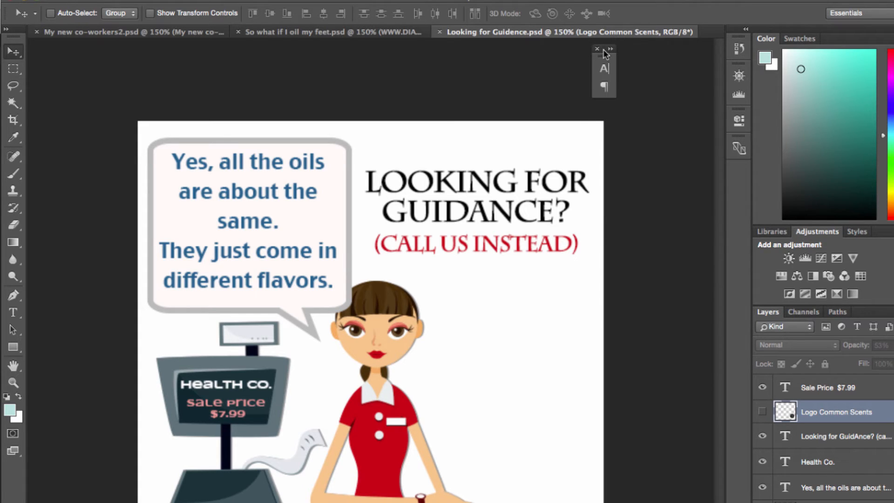
left_click_drag(604, 51, 688, 48)
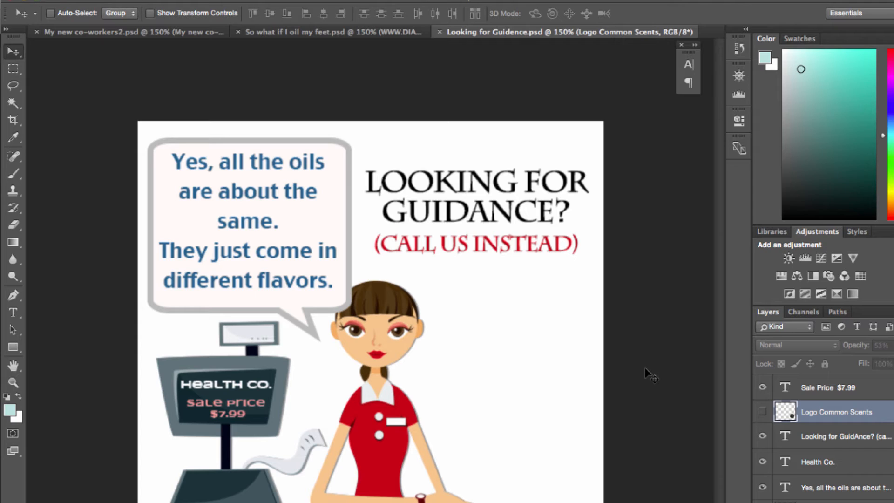
double_click(785, 436)
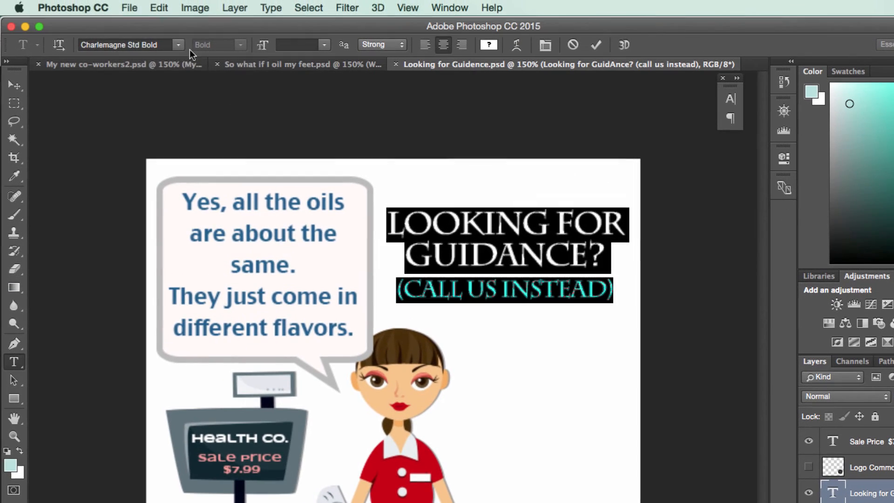
left_click(178, 45)
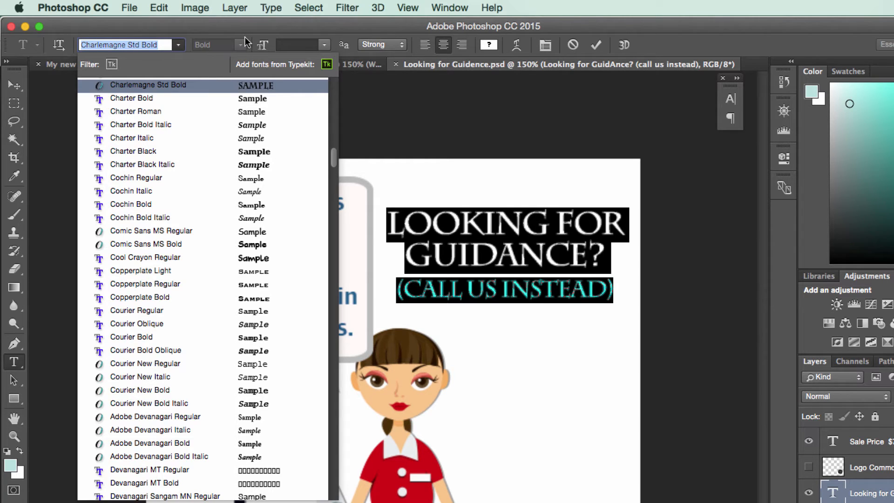
left_click(248, 21)
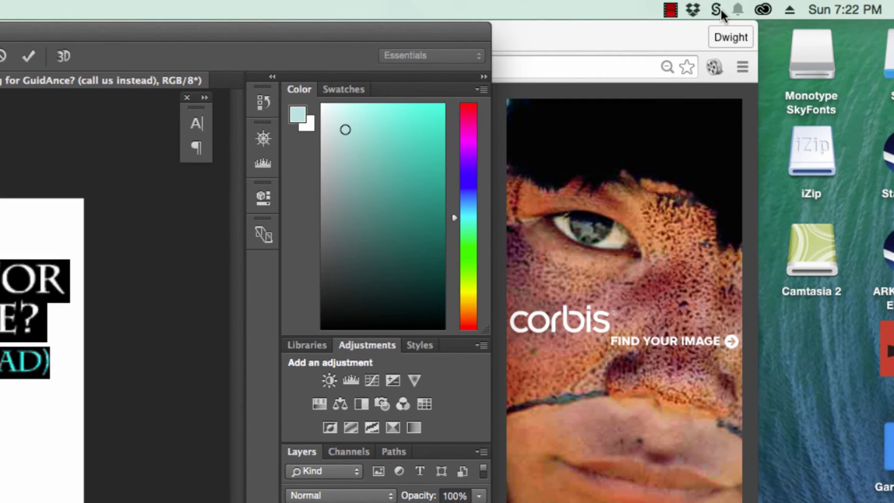
- Open the Google Fonts catalogue on Fonts.com from SkyFonts and browse its list of installable fonts
left_click(717, 8)
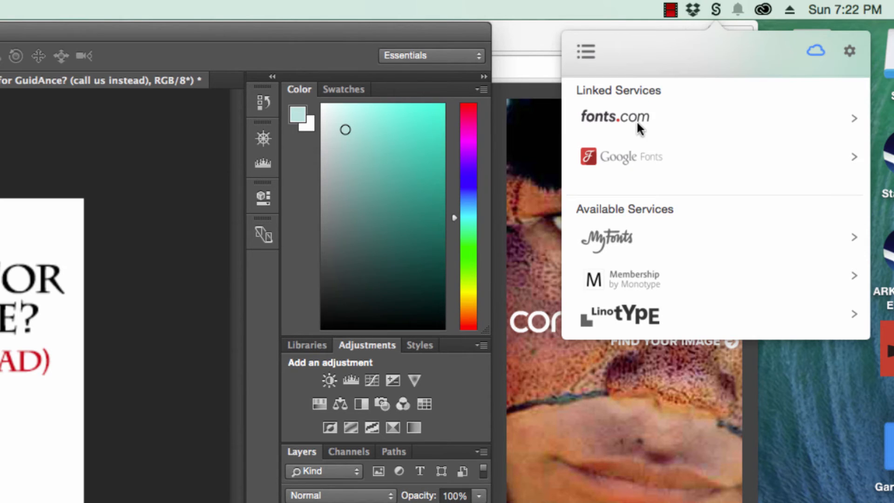
left_click(636, 163)
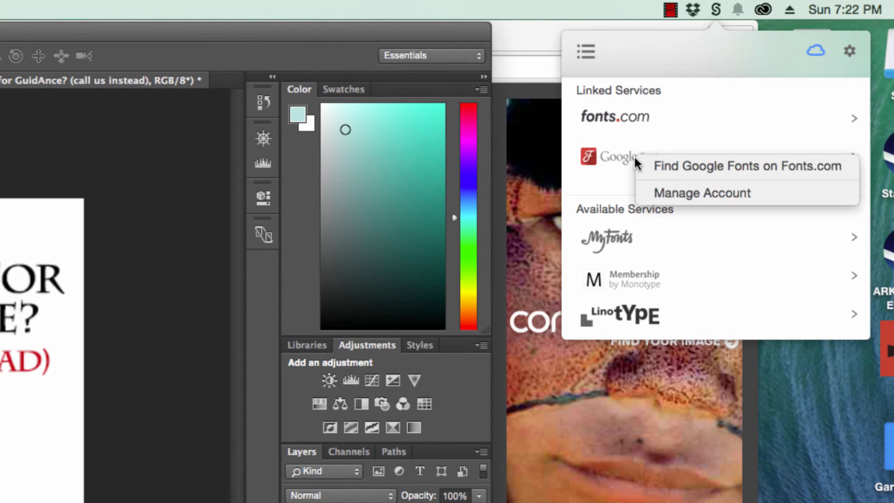
left_click(689, 163)
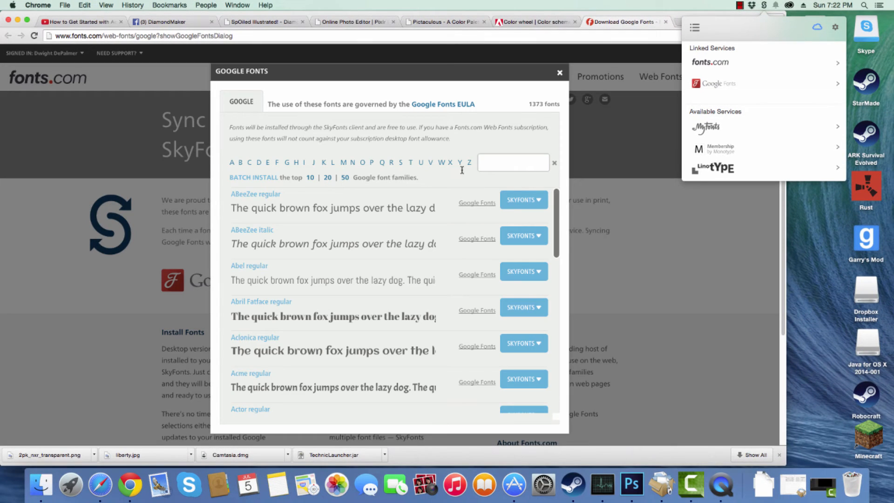
left_click(536, 164)
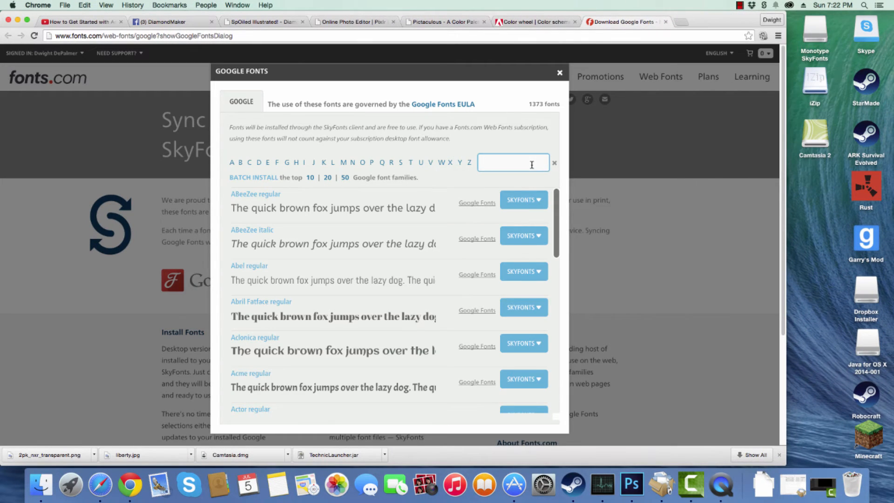
scroll(331, 286, "down", 20)
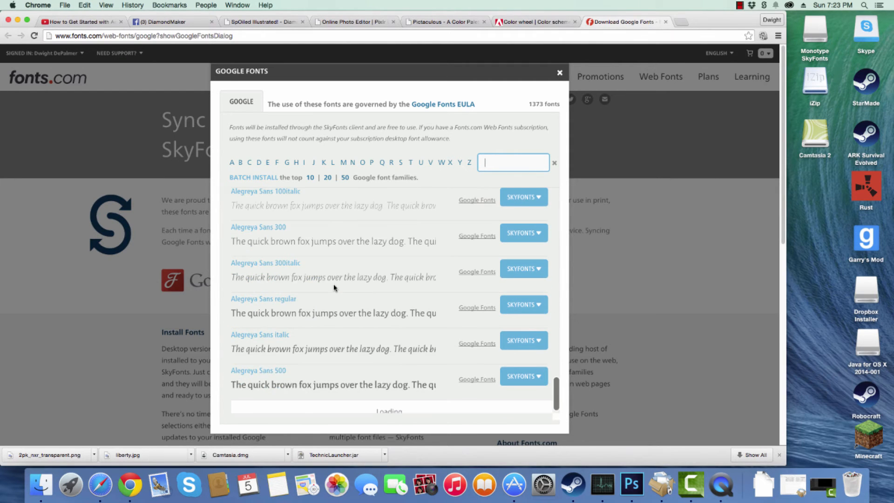
- Install the Alegreya Sans SC 900 font with its entire family from the Google Fonts catalogue through SkyFonts
scroll(334, 288, "down", 10)
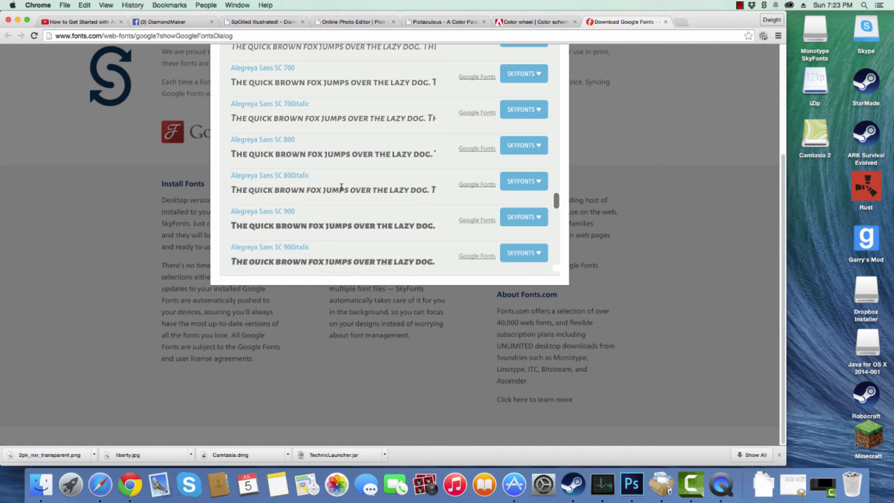
left_click(540, 218)
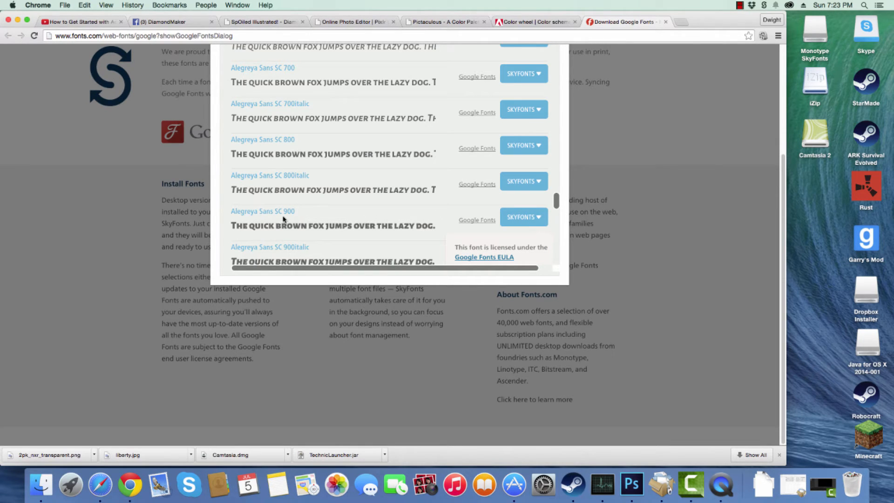
left_click(527, 220)
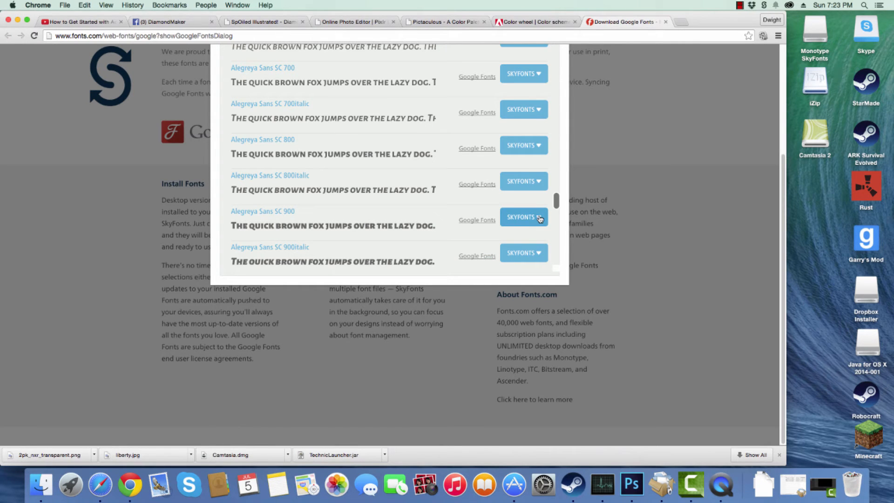
left_click(541, 218)
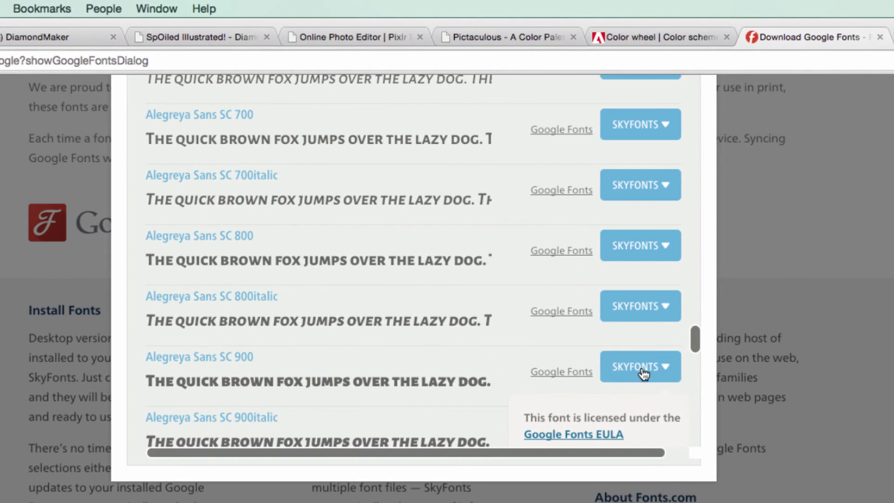
scroll(622, 403, "down", 7)
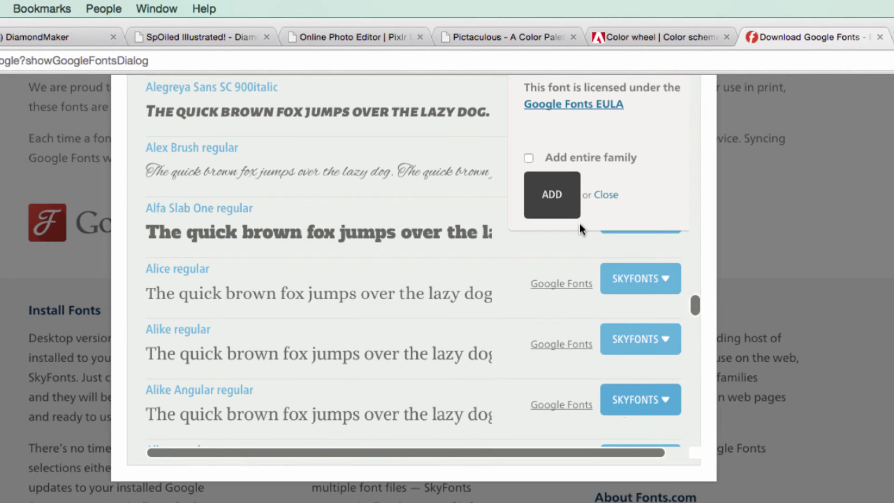
left_click(528, 158)
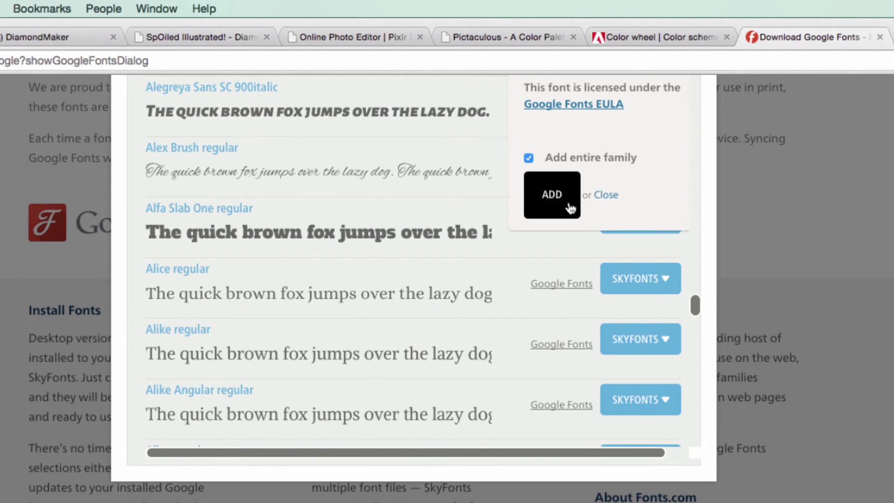
left_click(570, 208)
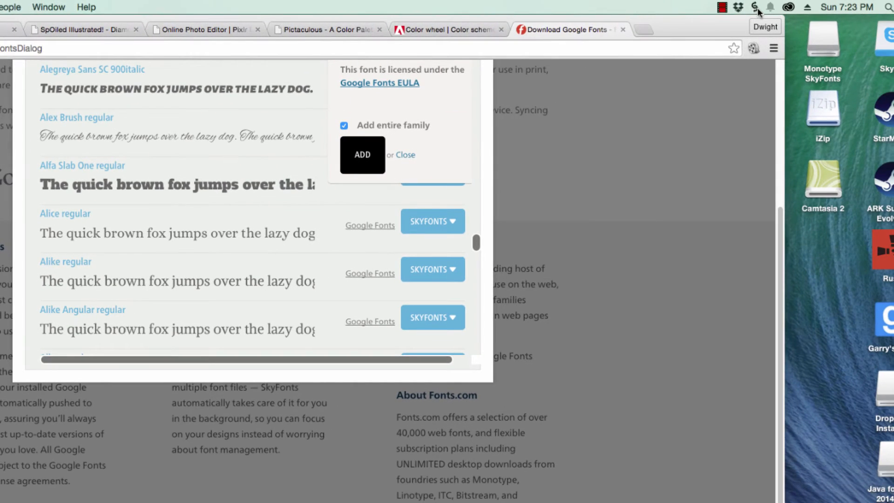
- View the services linked in SkyFonts, close the Google Fonts catalogue and switch back to Photoshop
left_click(754, 8)
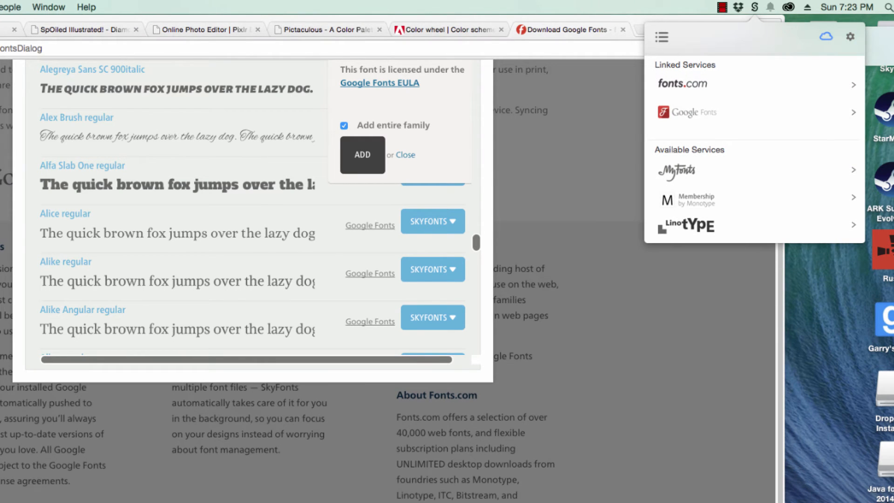
left_click(674, 14)
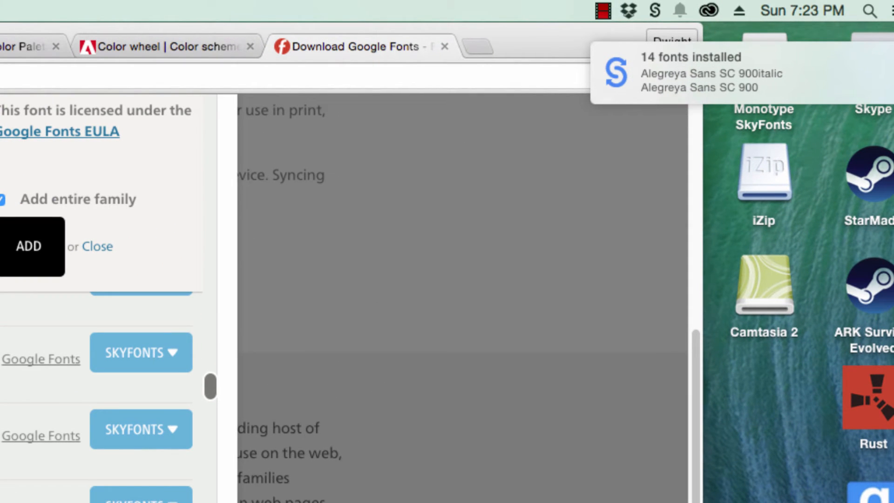
key("Escape")
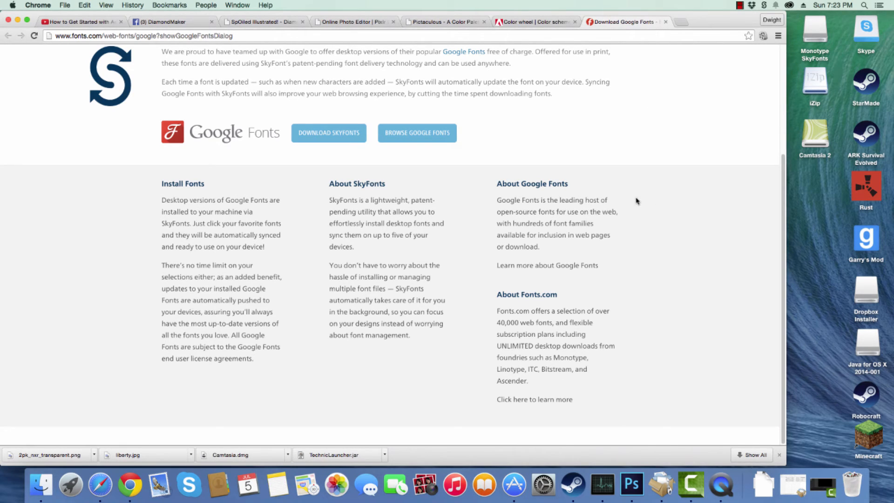
key("super+Tab")
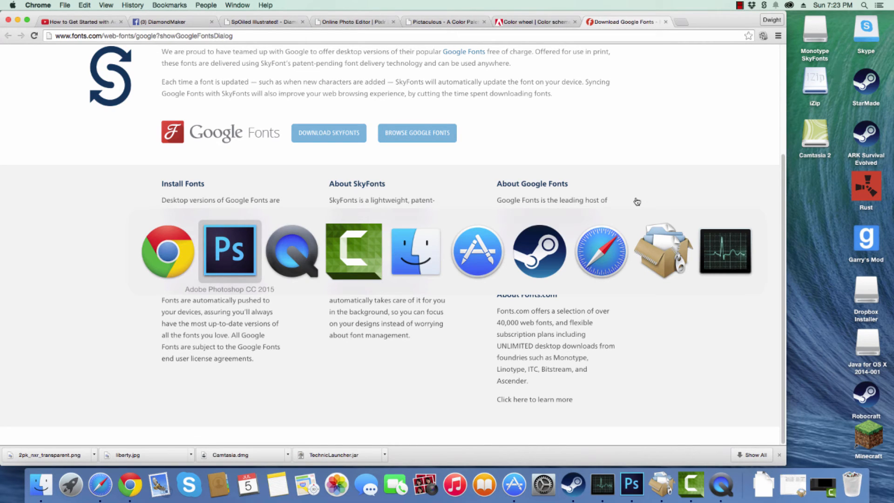